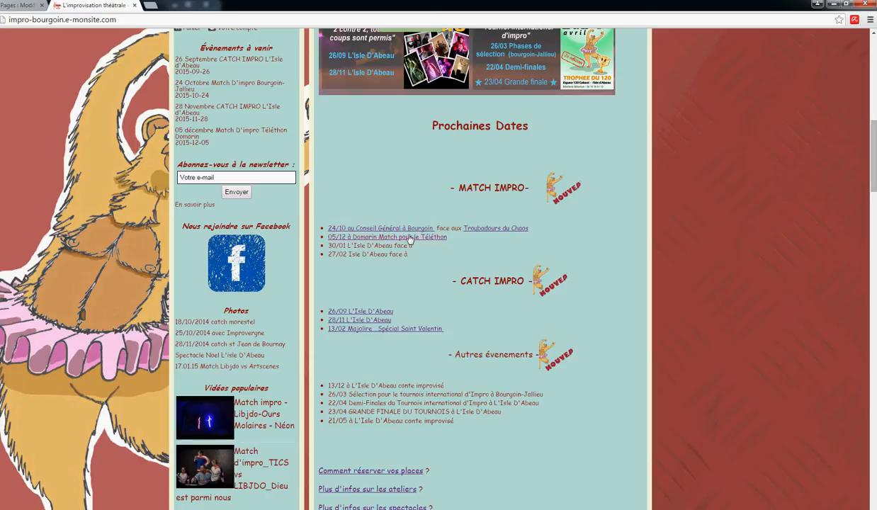
Step: View the linked 24/10 Conseil Général match event from the upcoming dates list in its own window, closing it again
{"action": "left_click_drag", "start_coordinate": [418, 249], "coordinate": [329, 245]}
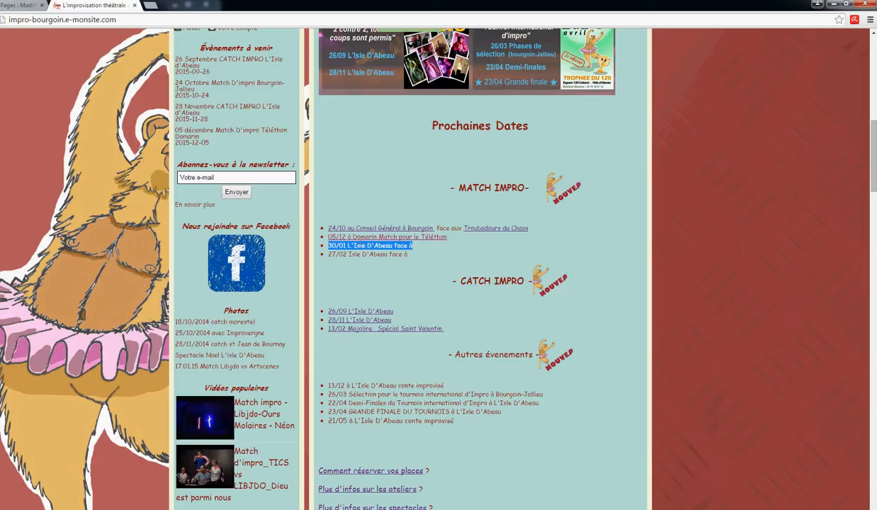
{"action": "left_click", "coordinate": [360, 230], "text": "shift"}
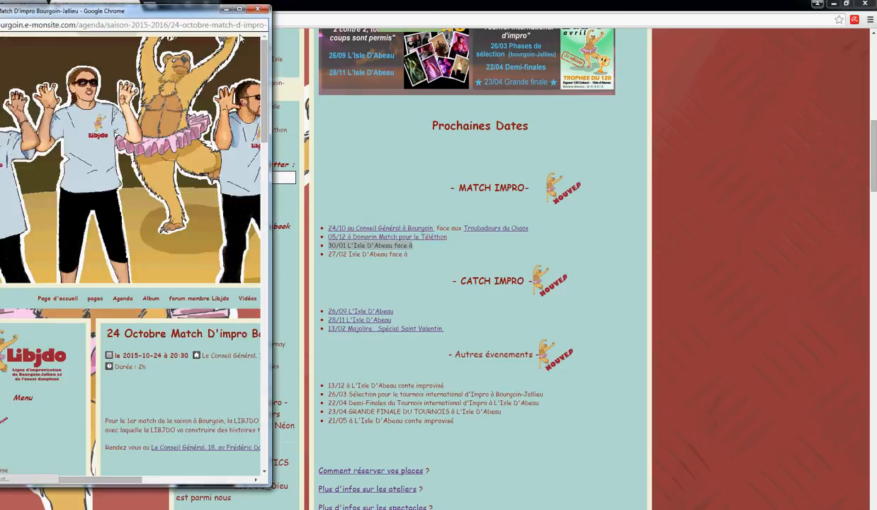
{"action": "left_click", "coordinate": [258, 9]}
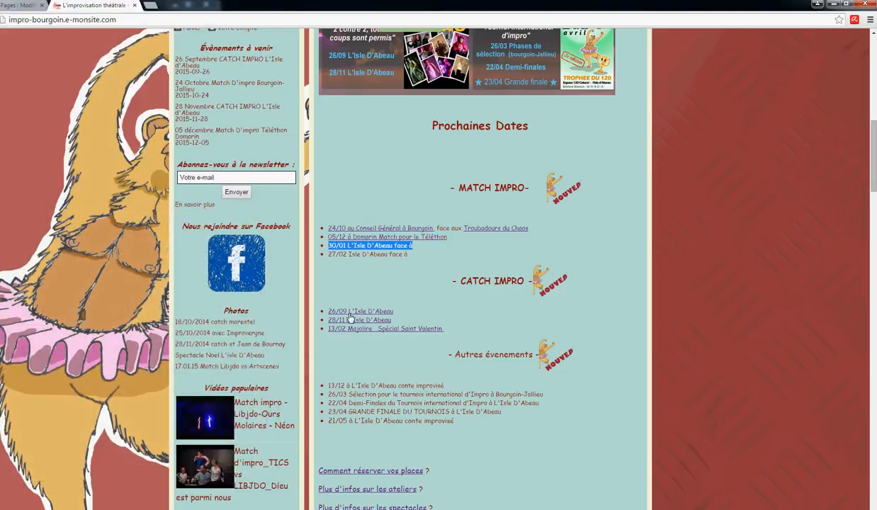
Step: Open the 26/09 L'Isle D'Abeau catch event from the upcoming dates and examine its date, venue and description
{"action": "left_click", "coordinate": [353, 312]}
{"action": "scroll", "coordinate": [438, 245], "scroll_direction": "down", "scroll_amount": 2}
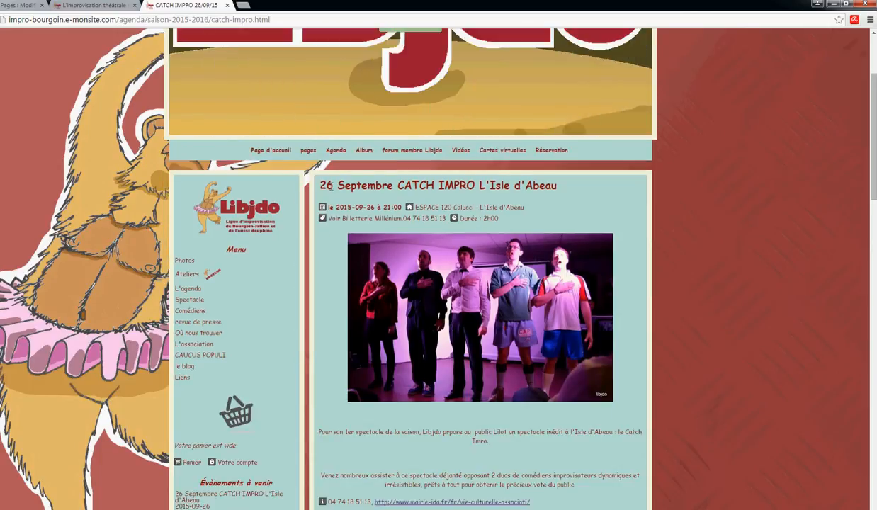
{"action": "left_click_drag", "start_coordinate": [323, 185], "coordinate": [589, 389]}
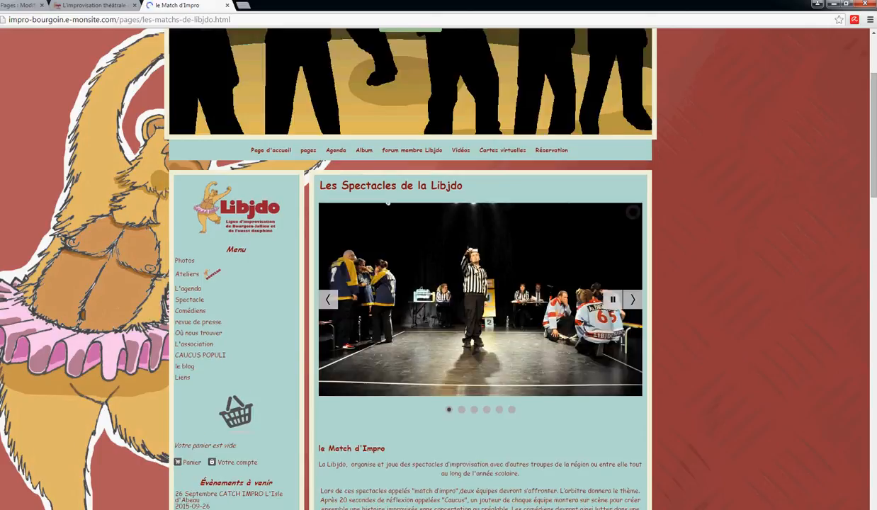
{"action": "scroll", "coordinate": [480, 284], "scroll_direction": "down", "scroll_amount": 3}
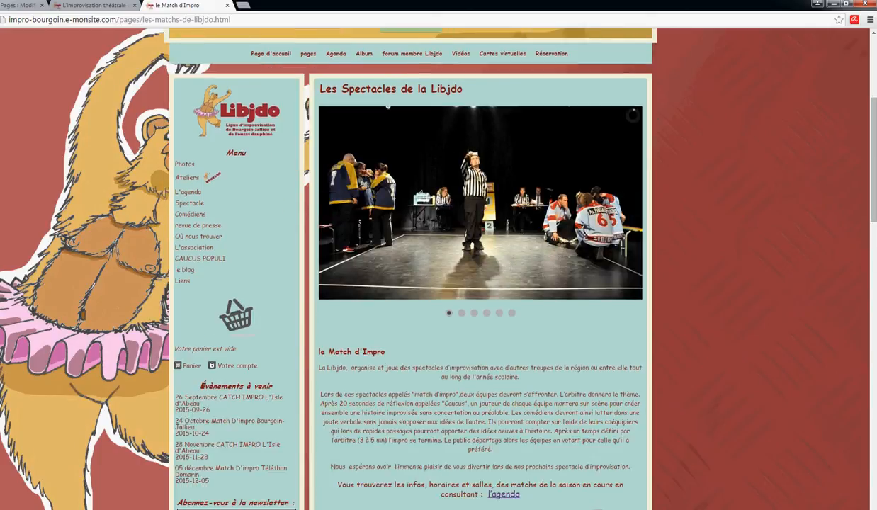
{"action": "key", "text": "alt+Left"}
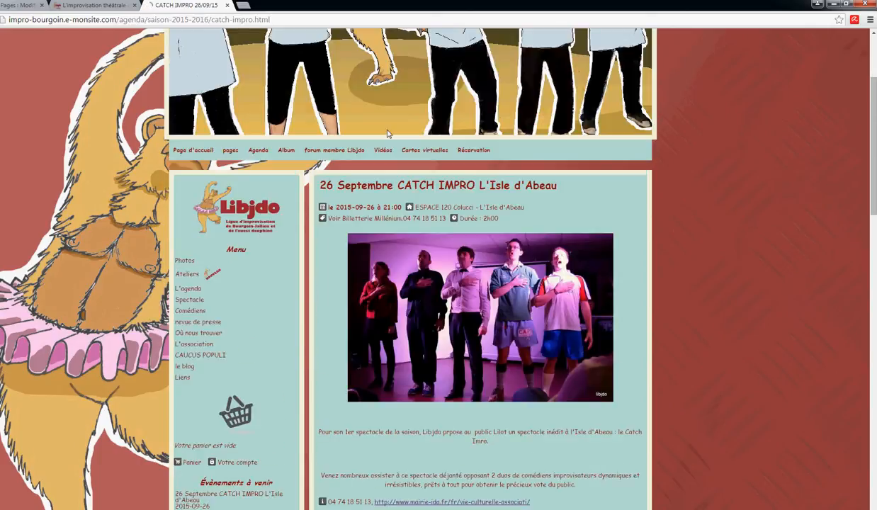
{"action": "scroll", "coordinate": [425, 271], "scroll_direction": "down", "scroll_amount": 2}
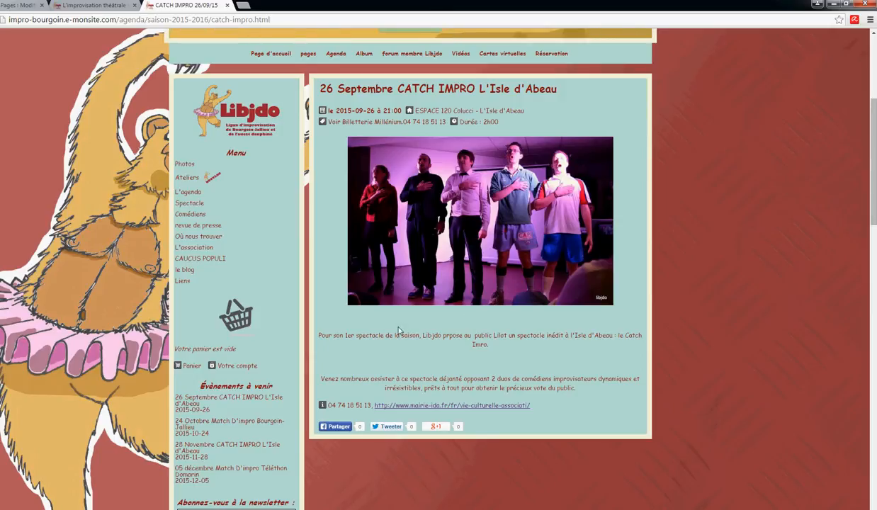
Step: Compare the home page's editing form with the published Prochaines Dates list on the public site
{"action": "left_click", "coordinate": [17, 5]}
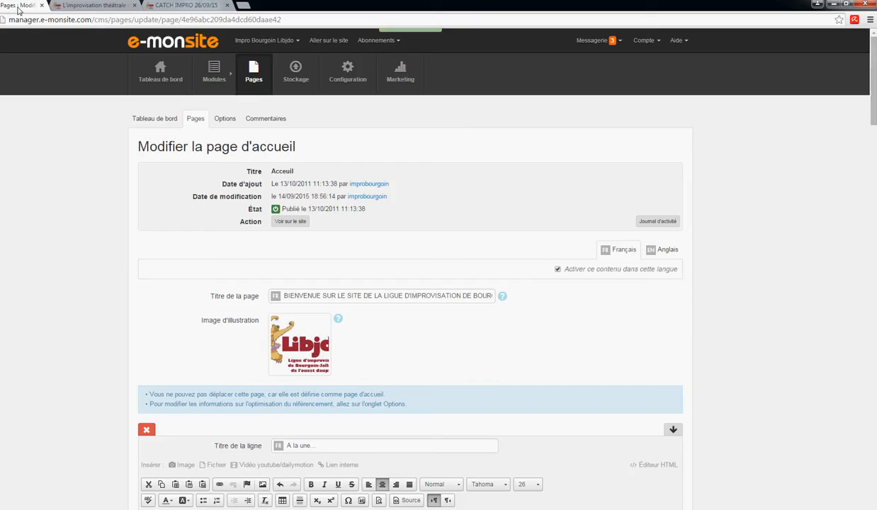
{"action": "left_click", "coordinate": [82, 6]}
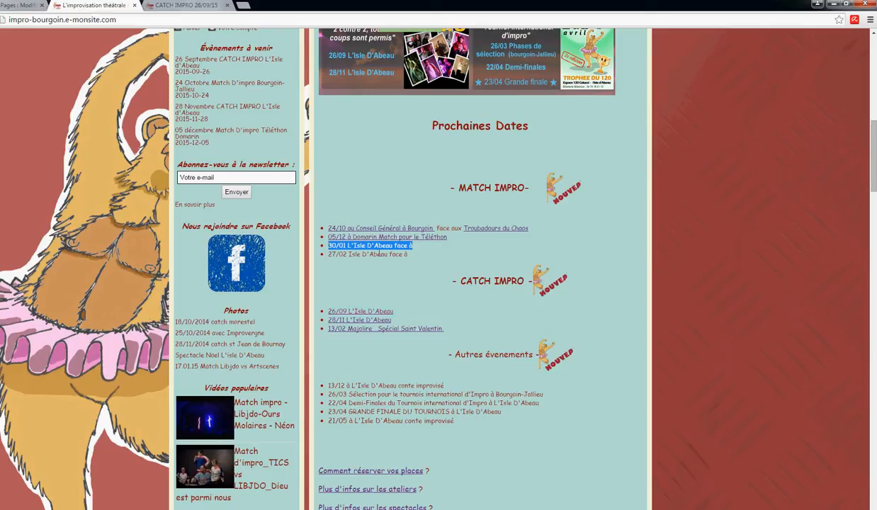
{"action": "scroll", "coordinate": [504, 173], "scroll_direction": "up", "scroll_amount": 3}
{"action": "scroll", "coordinate": [451, 191], "scroll_direction": "down", "scroll_amount": 3}
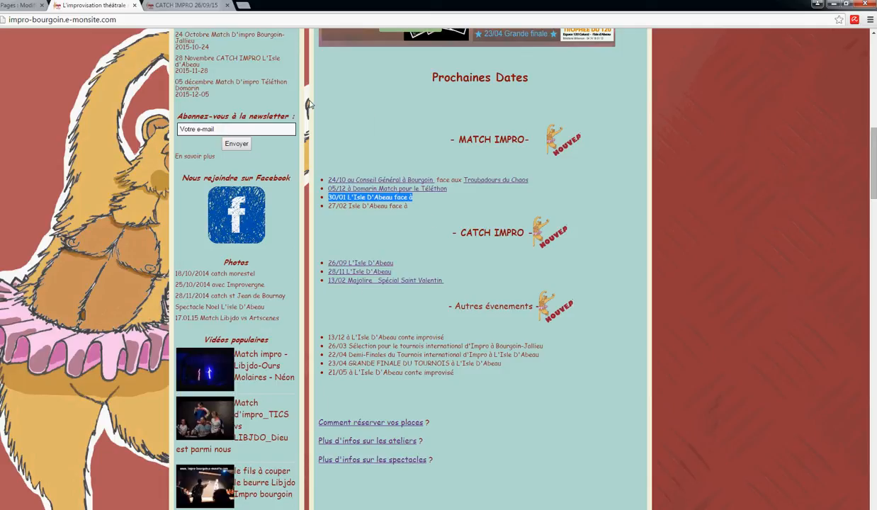
Step: Open the full list of events in the site manager's Agenda module
{"action": "left_click", "coordinate": [17, 8]}
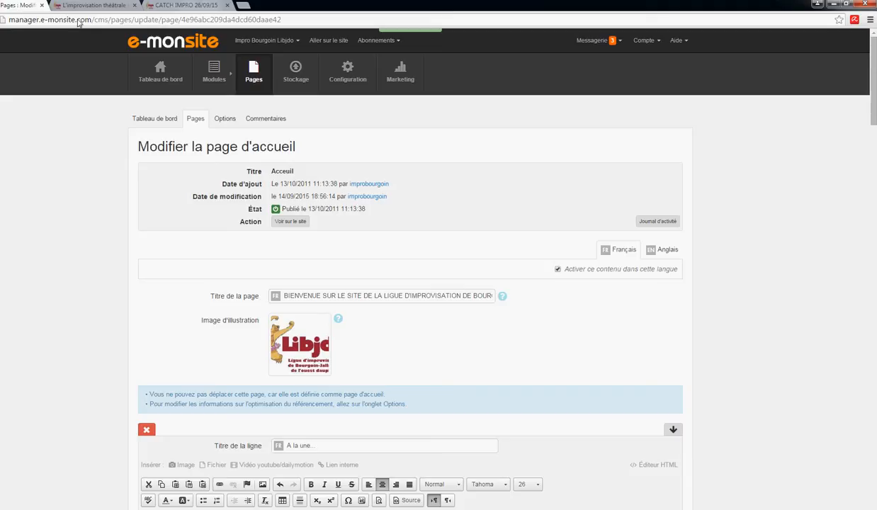
{"action": "left_click", "coordinate": [214, 85]}
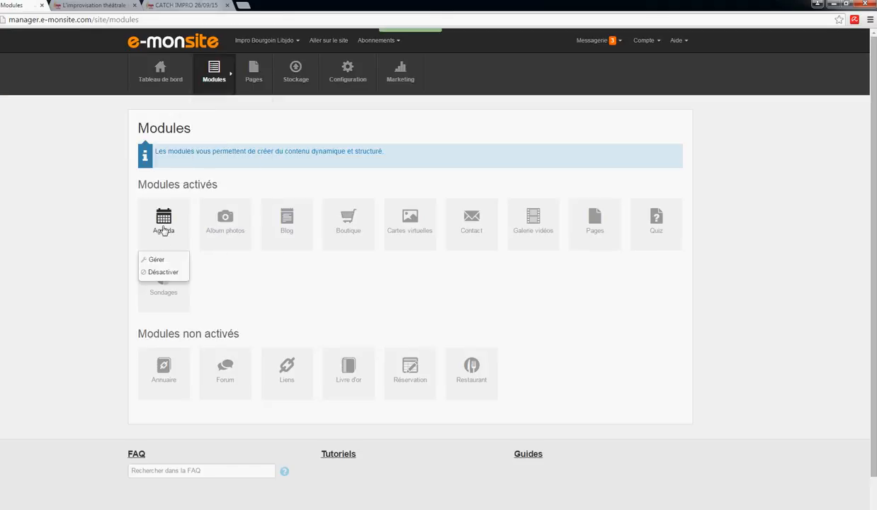
{"action": "left_click", "coordinate": [163, 233]}
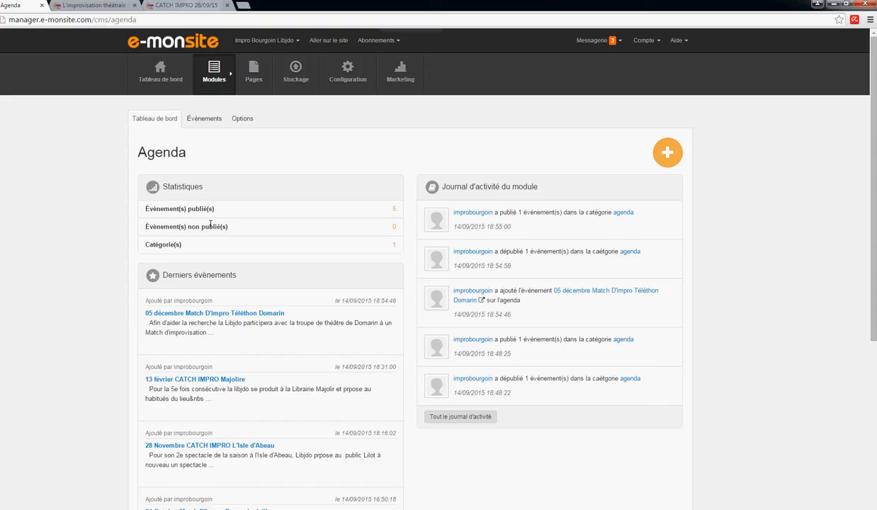
{"action": "left_click", "coordinate": [198, 121]}
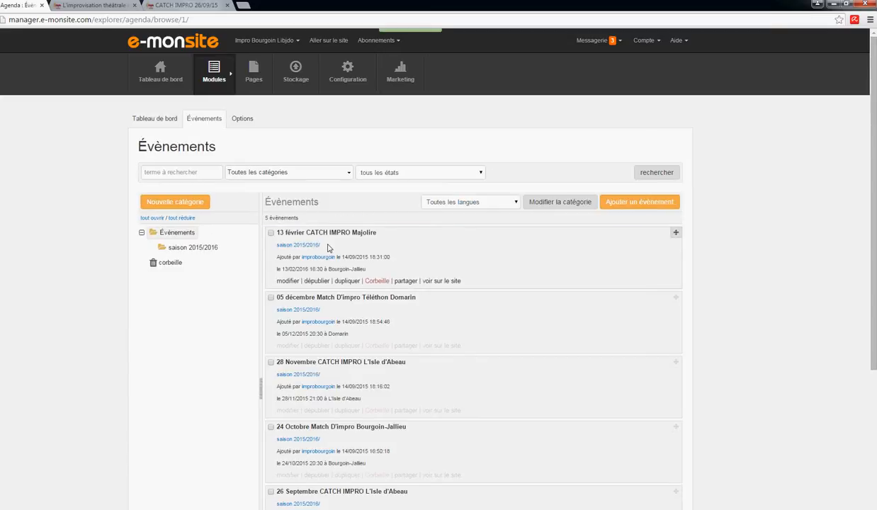
{"action": "scroll", "coordinate": [322, 247], "scroll_direction": "down", "scroll_amount": 1}
{"action": "scroll", "coordinate": [322, 247], "scroll_direction": "down", "scroll_amount": 1}
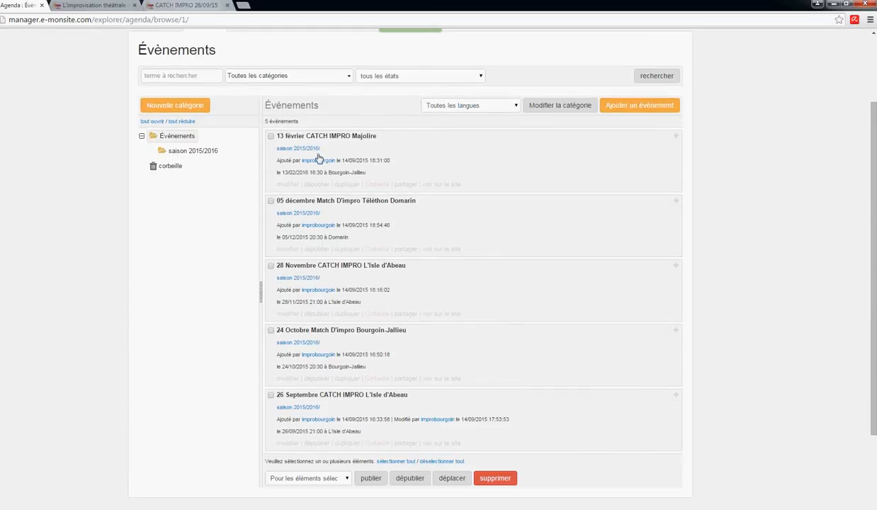
Step: Open the "05 décembre Match D'impro Téléthon Domarin" event for editing after checking the public site's date list
{"action": "left_click", "coordinate": [642, 107]}
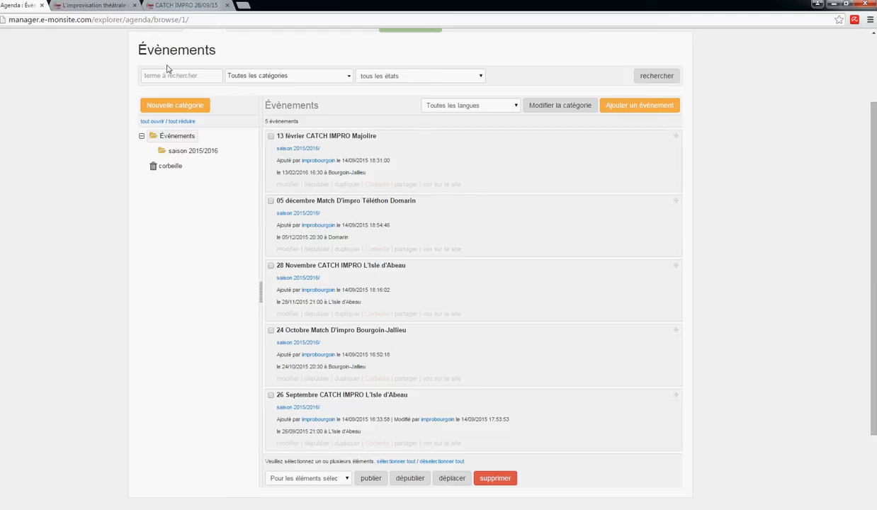
{"action": "left_click", "coordinate": [97, 7]}
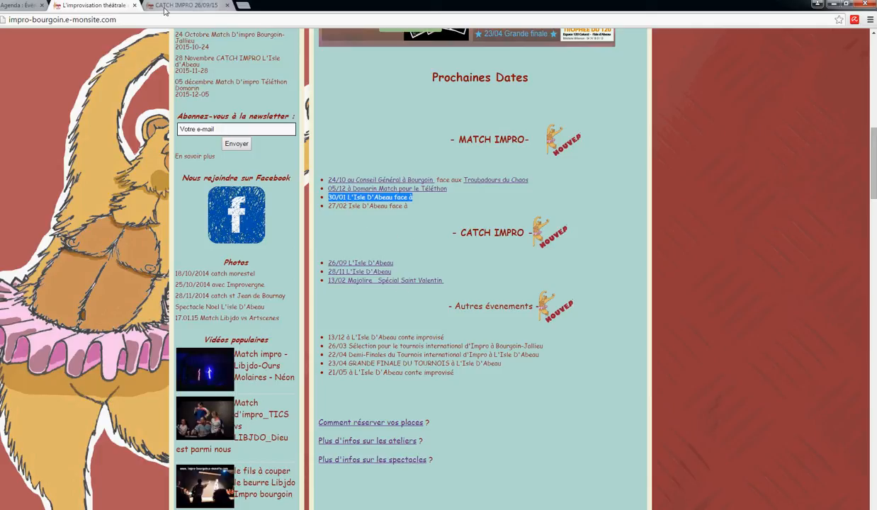
{"action": "left_click", "coordinate": [18, 7]}
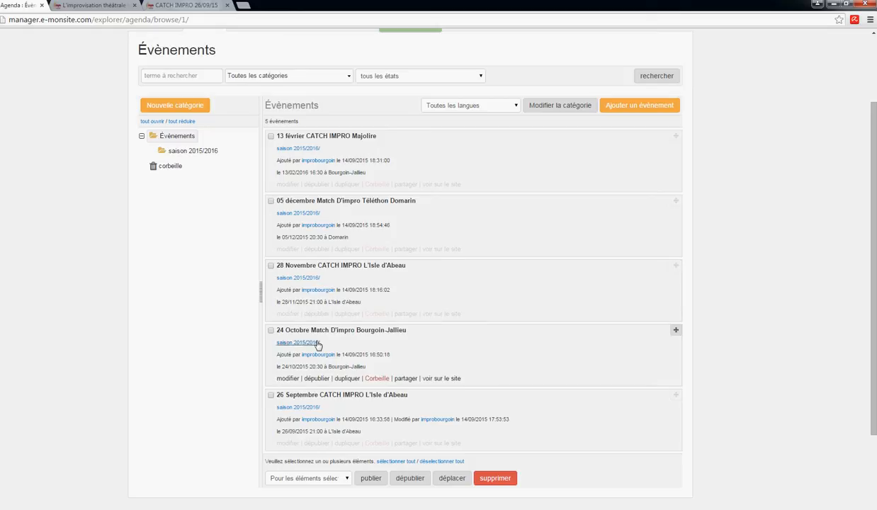
{"action": "left_click", "coordinate": [287, 249]}
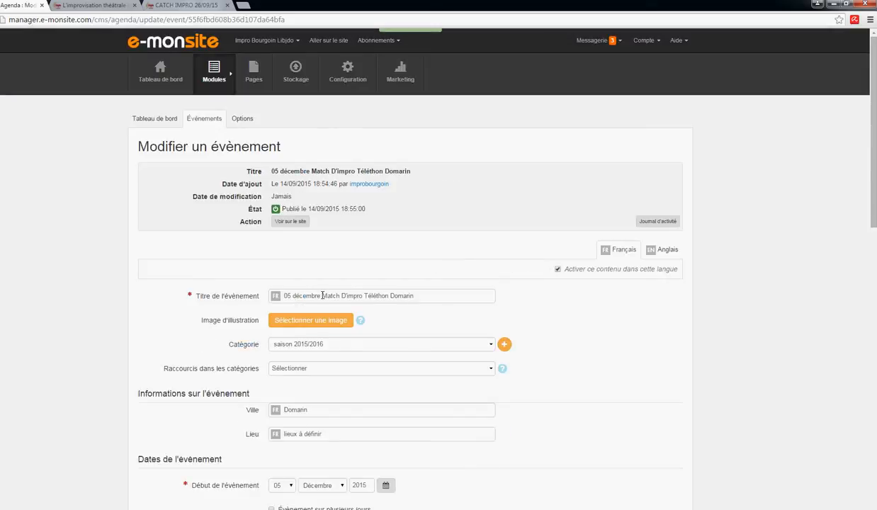
Step: Change the event title to "30 janvier Match D'impro L'Isle d'Abeau", checking the date against the public site
{"action": "left_click_drag", "start_coordinate": [322, 295], "coordinate": [284, 295]}
{"action": "left_click", "coordinate": [105, 6]}
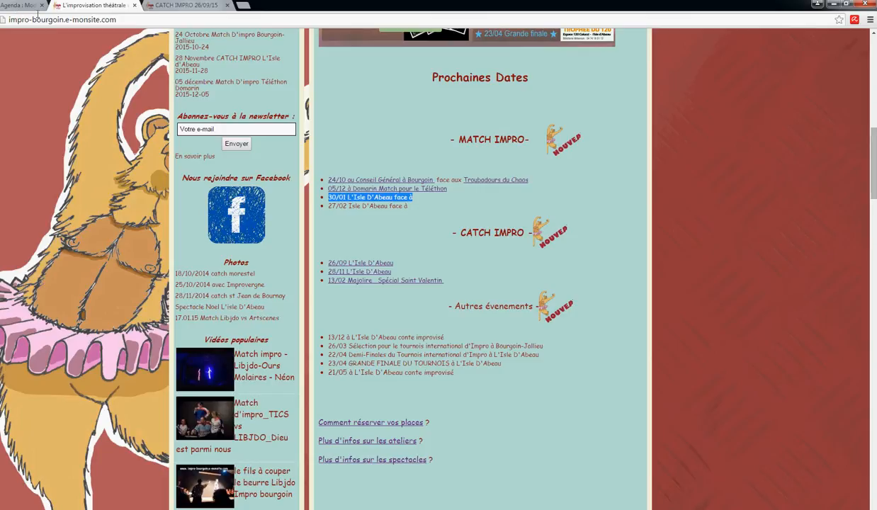
{"action": "left_click", "coordinate": [21, 6]}
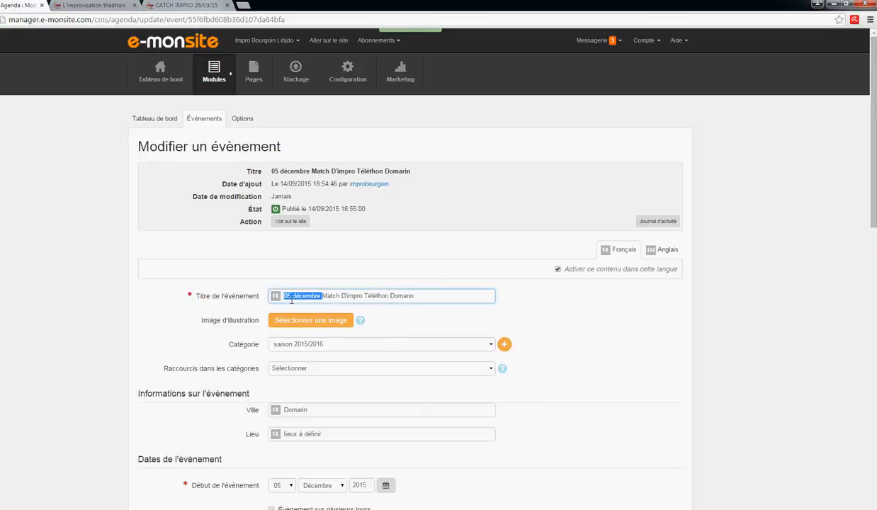
{"action": "type", "text": "30 janvier"}
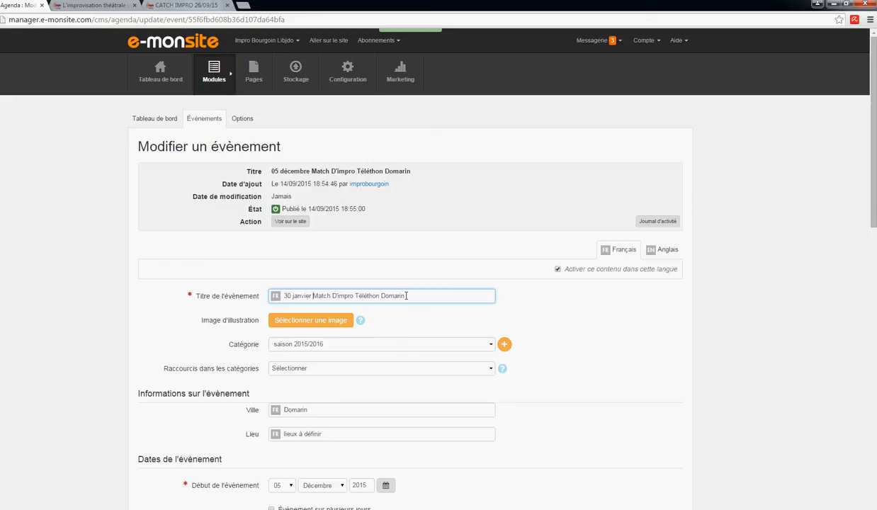
{"action": "left_click_drag", "start_coordinate": [408, 296], "coordinate": [360, 294]}
{"action": "key", "text": "BackSpace"}
{"action": "key", "text": "BackSpace"}
{"action": "type", "text": "sle"}
Step: Set the event's city to Bourgoin-Jallieu
{"action": "scroll", "coordinate": [345, 339], "scroll_direction": "down", "scroll_amount": 1}
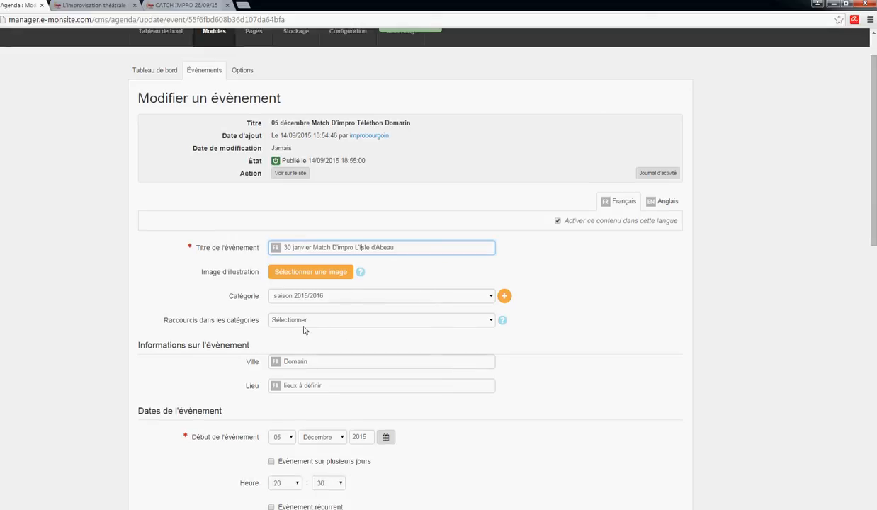
{"action": "left_click_drag", "start_coordinate": [312, 366], "coordinate": [248, 364]}
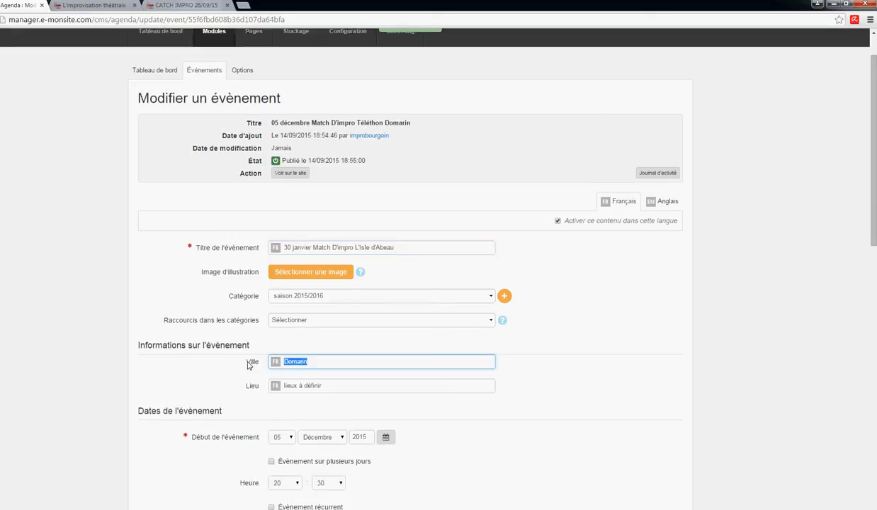
{"action": "type", "text": "Bourgo"}
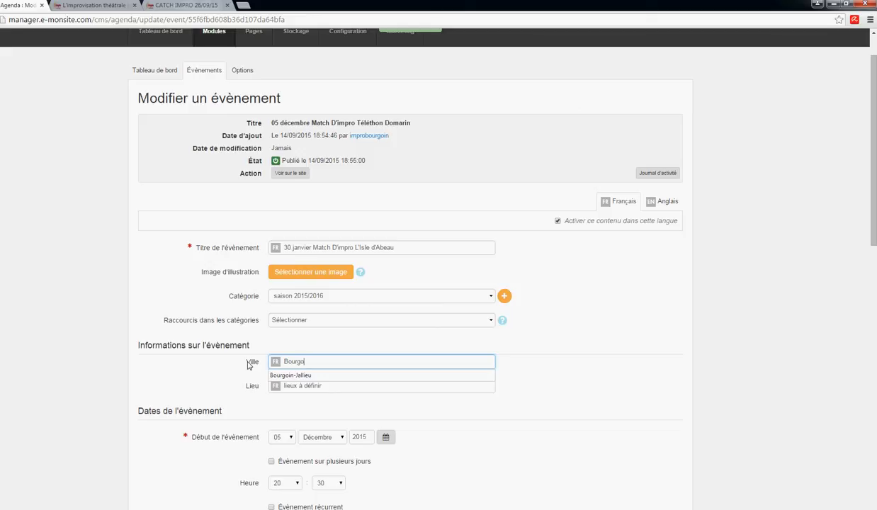
{"action": "type", "text": "in"}
{"action": "left_click", "coordinate": [326, 375]}
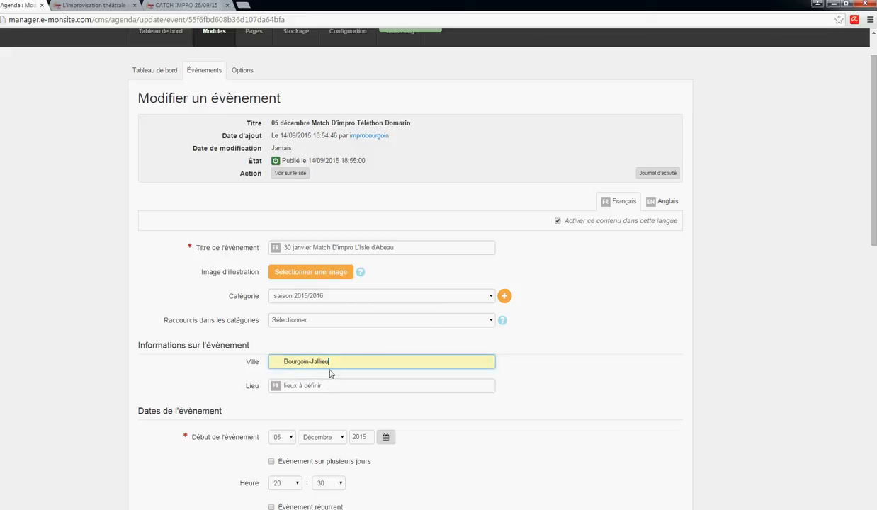
{"action": "left_click_drag", "start_coordinate": [323, 386], "coordinate": [228, 392]}
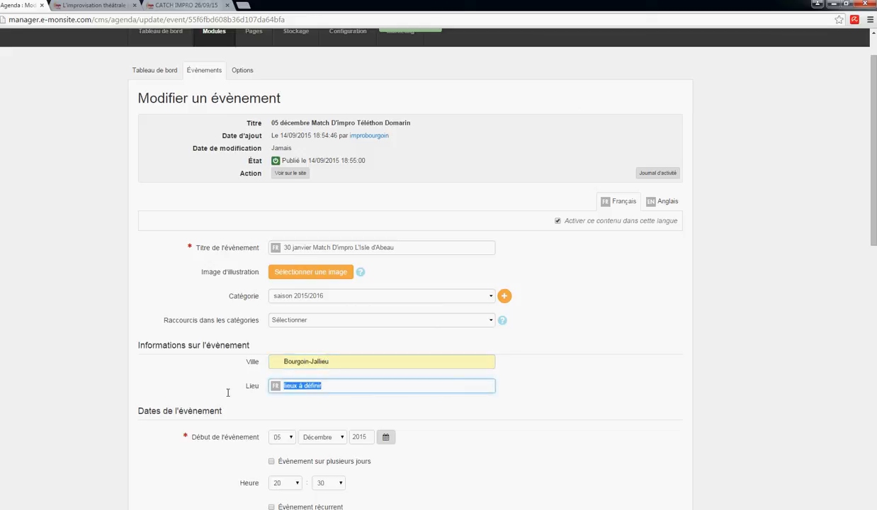
Step: Set the event's city to L'Isle d'Abeau and its venue to ESPACE 120 Colucci
{"action": "left_click_drag", "start_coordinate": [343, 361], "coordinate": [247, 365]}
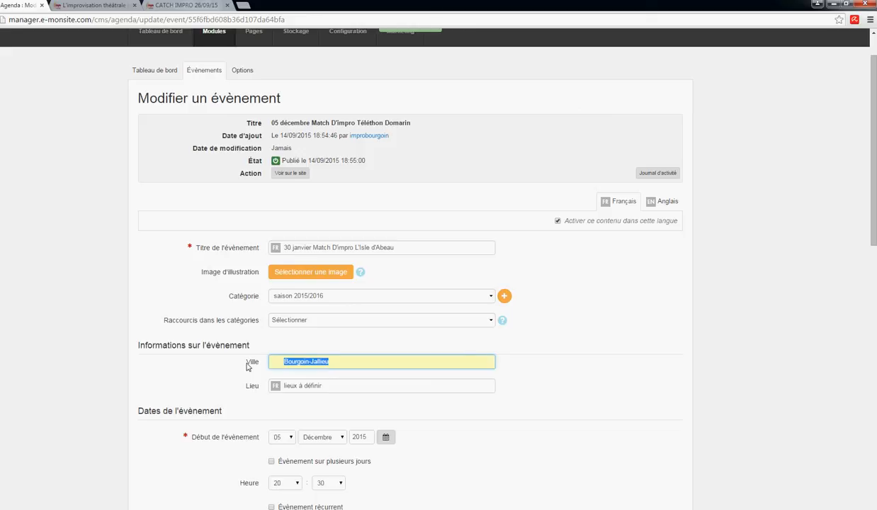
{"action": "type", "text": "L'Isle d'Abeau"}
{"action": "left_click", "coordinate": [287, 372]}
{"action": "left_click_drag", "start_coordinate": [316, 389], "coordinate": [251, 389]}
{"action": "type", "text": "E"}
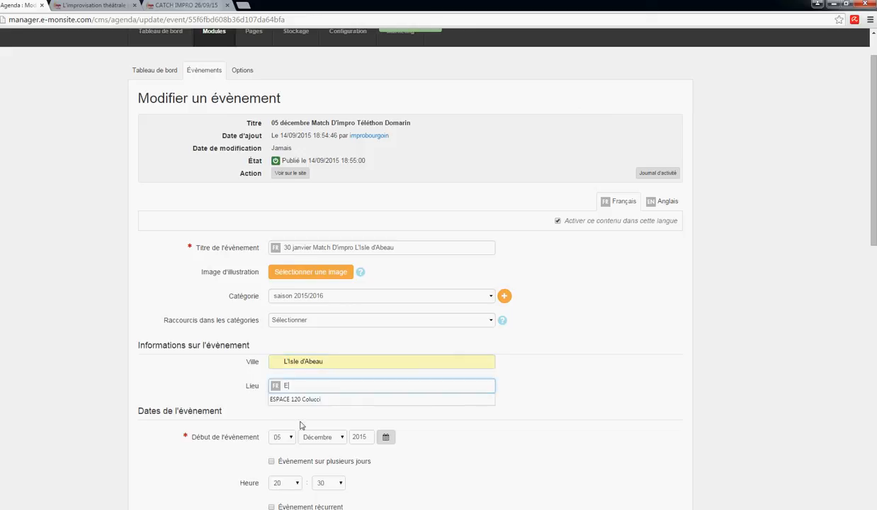
{"action": "left_click", "coordinate": [299, 396]}
Step: Set the day of the event's start date to 30
{"action": "scroll", "coordinate": [340, 380], "scroll_direction": "down", "scroll_amount": 2}
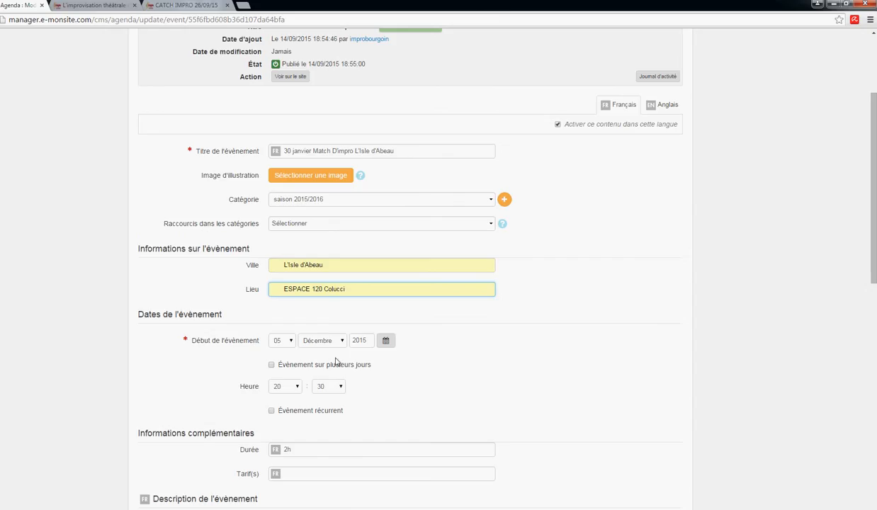
{"action": "left_click", "coordinate": [287, 346]}
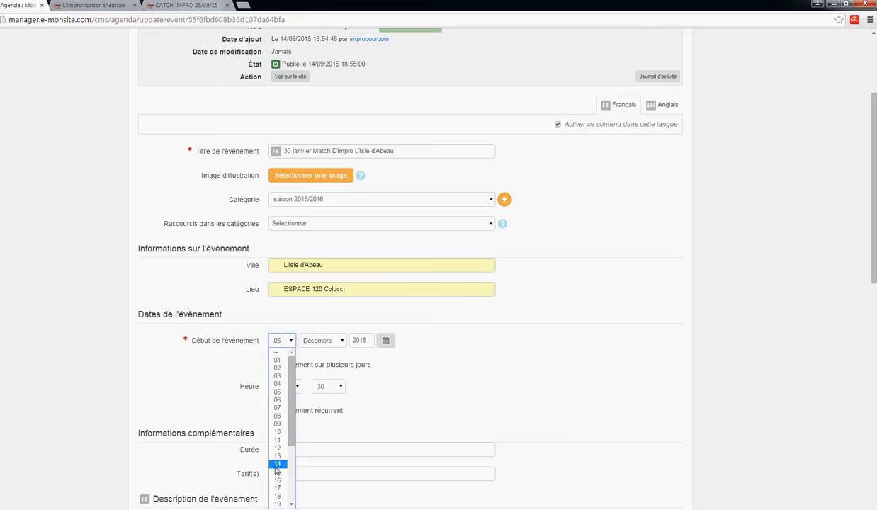
{"action": "scroll", "coordinate": [280, 461], "scroll_direction": "down", "scroll_amount": 3}
{"action": "left_click", "coordinate": [277, 495]}
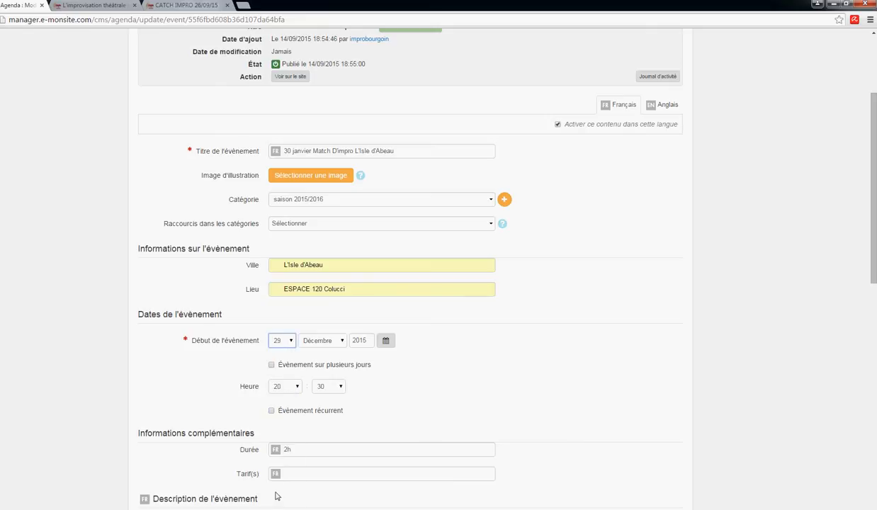
{"action": "left_click", "coordinate": [281, 386]}
{"action": "left_click", "coordinate": [302, 391]}
{"action": "left_click", "coordinate": [282, 341]}
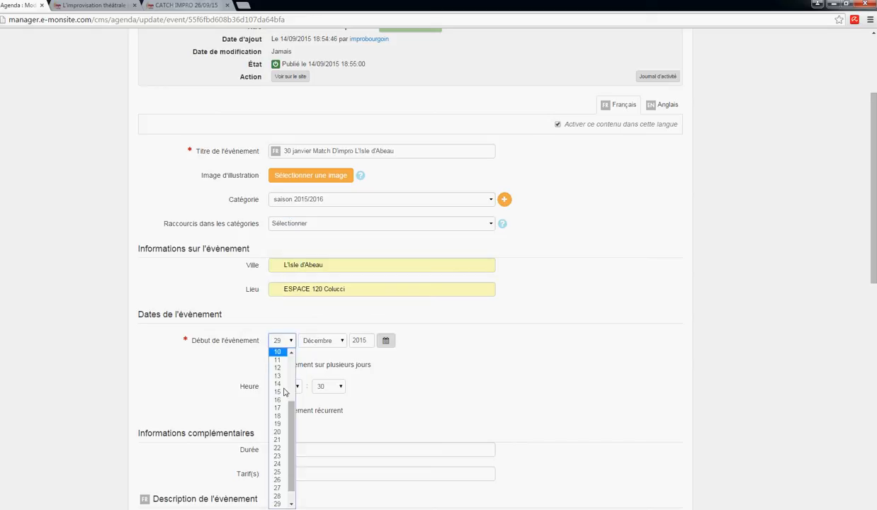
{"action": "left_click", "coordinate": [277, 496]}
Step: Complete the event's start date with the month Janvier and the year 2016
{"action": "left_click", "coordinate": [333, 340]}
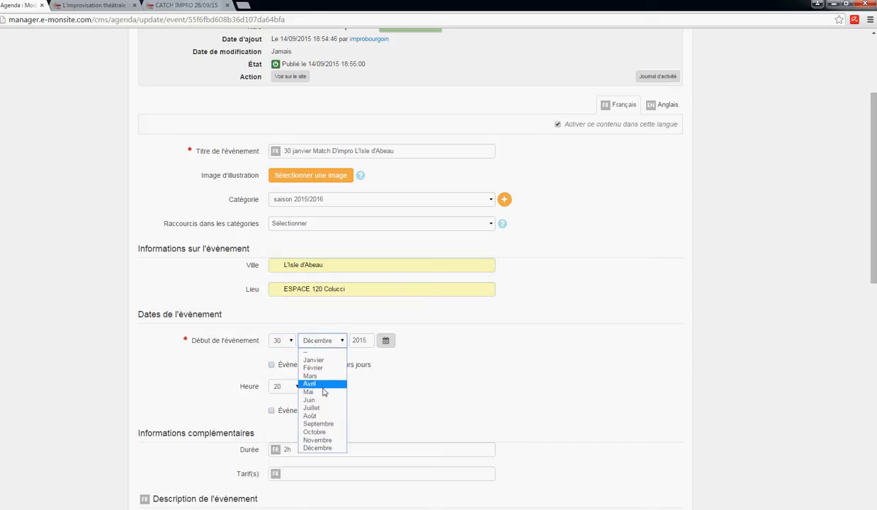
{"action": "left_click", "coordinate": [323, 361]}
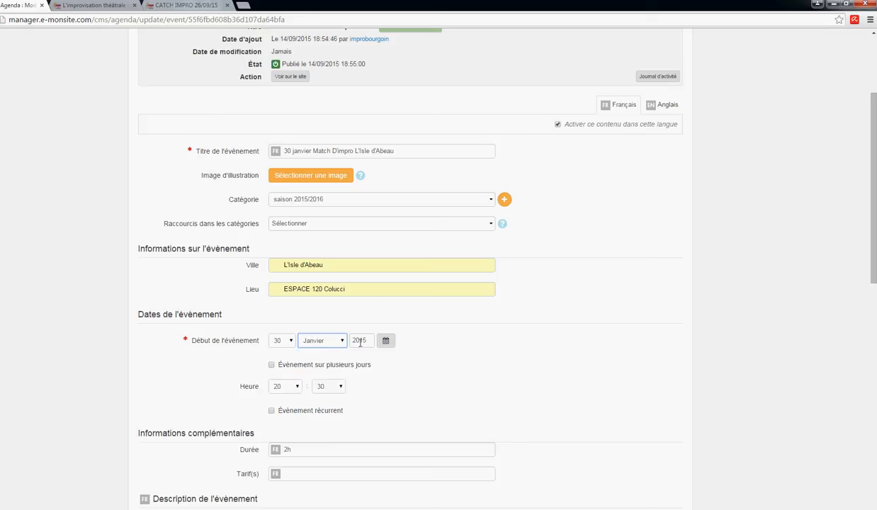
{"action": "left_click", "coordinate": [386, 341]}
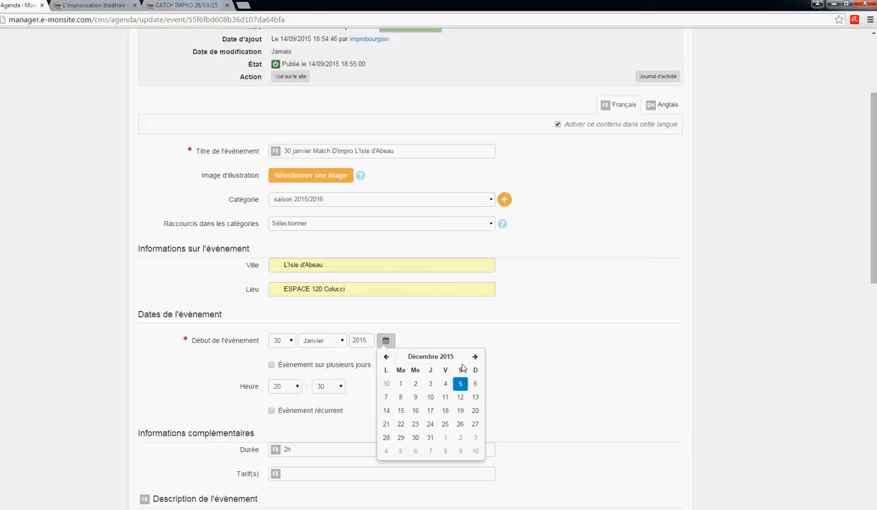
{"action": "left_click", "coordinate": [476, 357]}
{"action": "left_click", "coordinate": [460, 436]}
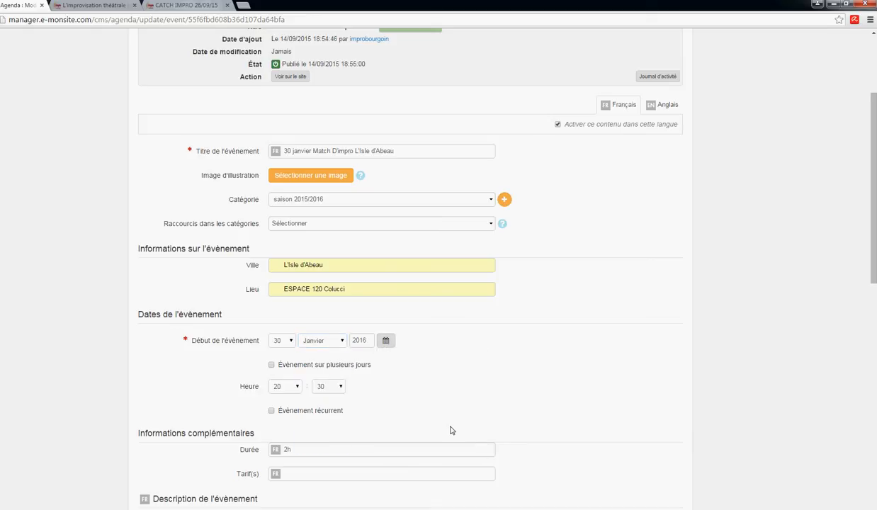
Step: Set the event's start time to 21:00
{"action": "left_click", "coordinate": [291, 390]}
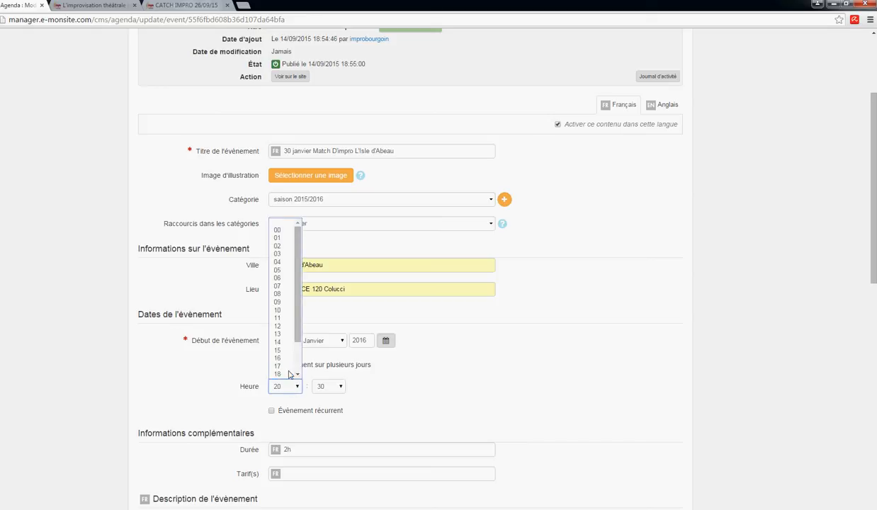
{"action": "scroll", "coordinate": [287, 372], "scroll_direction": "down", "scroll_amount": 1}
{"action": "left_click", "coordinate": [281, 358]}
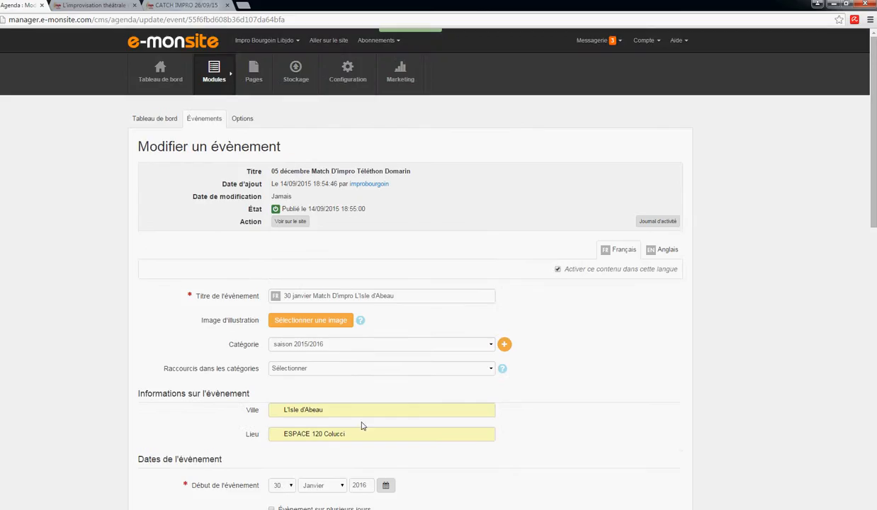
{"action": "scroll", "coordinate": [358, 419], "scroll_direction": "down", "scroll_amount": 2}
{"action": "left_click", "coordinate": [338, 390]}
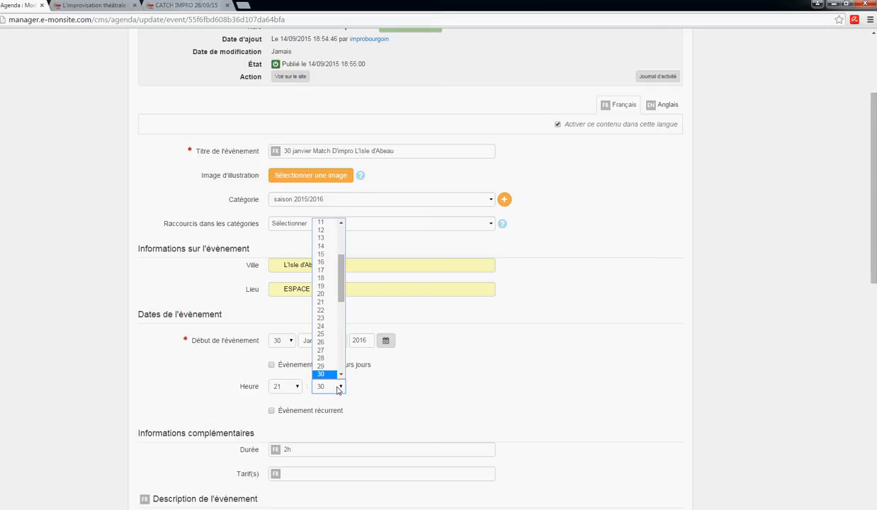
{"action": "scroll", "coordinate": [333, 260], "scroll_direction": "up", "scroll_amount": 4}
{"action": "left_click", "coordinate": [329, 230]}
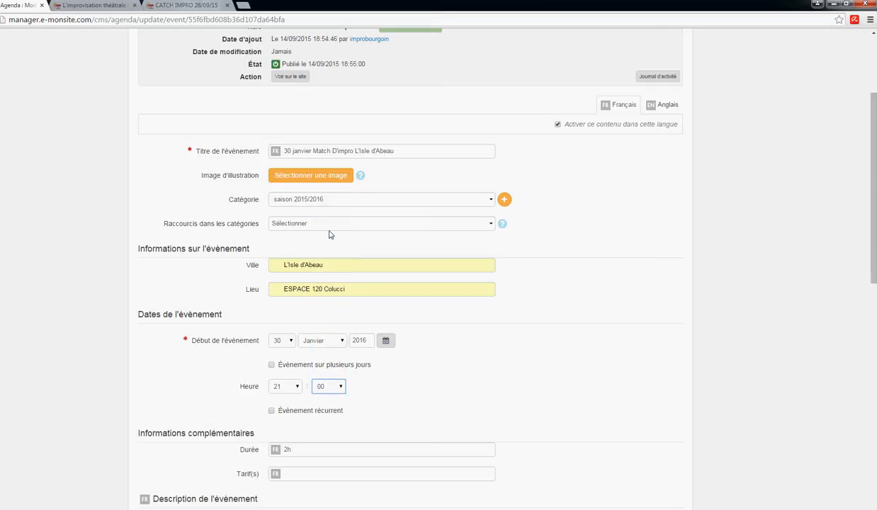
Step: Try out the recurring-event and multi-day options of the event, leaving both switched off
{"action": "scroll", "coordinate": [326, 327], "scroll_direction": "down", "scroll_amount": 2}
{"action": "left_click", "coordinate": [330, 314]}
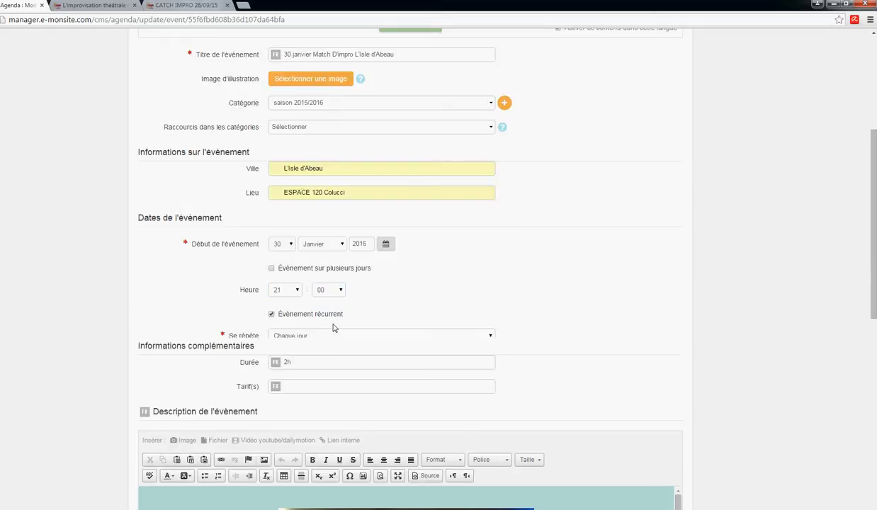
{"action": "left_click", "coordinate": [282, 320]}
{"action": "left_click", "coordinate": [273, 270]}
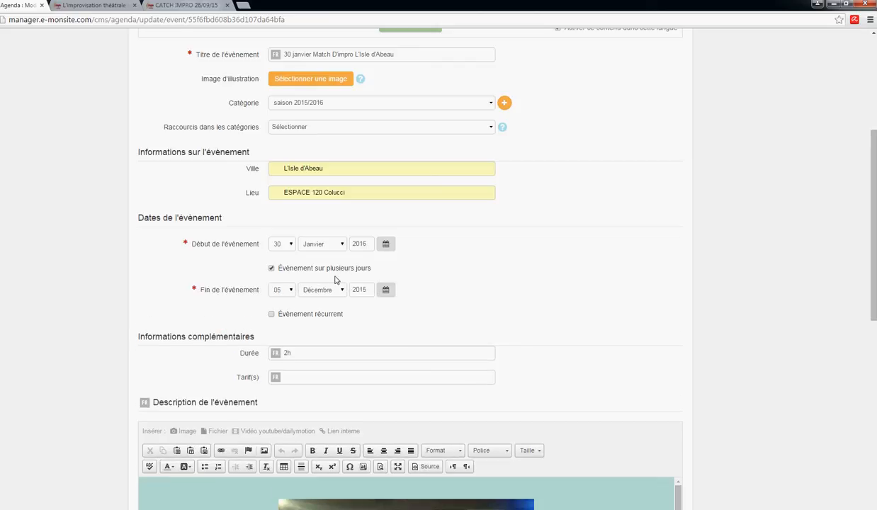
{"action": "left_click", "coordinate": [288, 273]}
Step: Enter "Voir Billetterie Milénium" as the event's price information
{"action": "scroll", "coordinate": [315, 288], "scroll_direction": "down", "scroll_amount": 3}
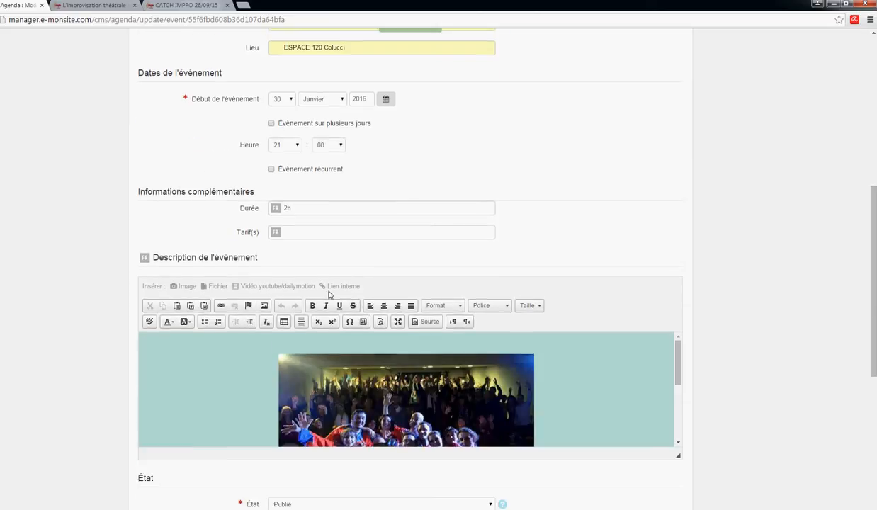
{"action": "left_click_drag", "start_coordinate": [302, 208], "coordinate": [276, 209]}
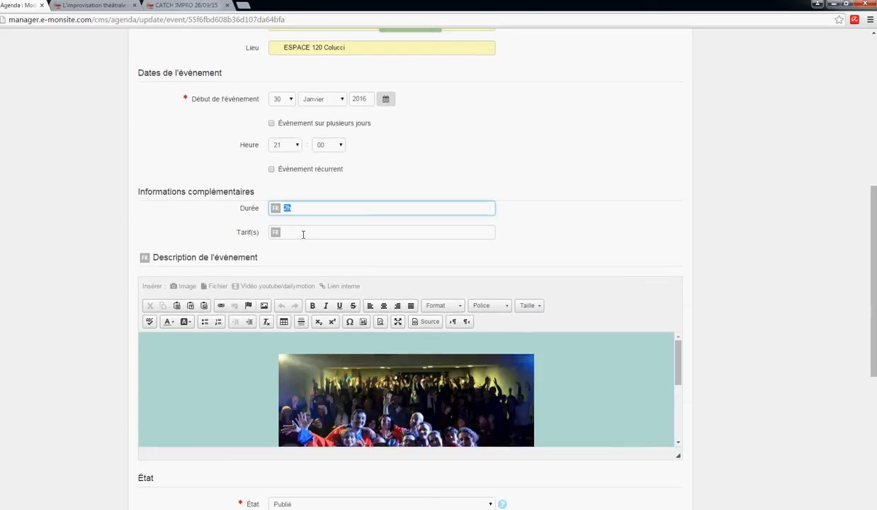
{"action": "left_click", "coordinate": [302, 234]}
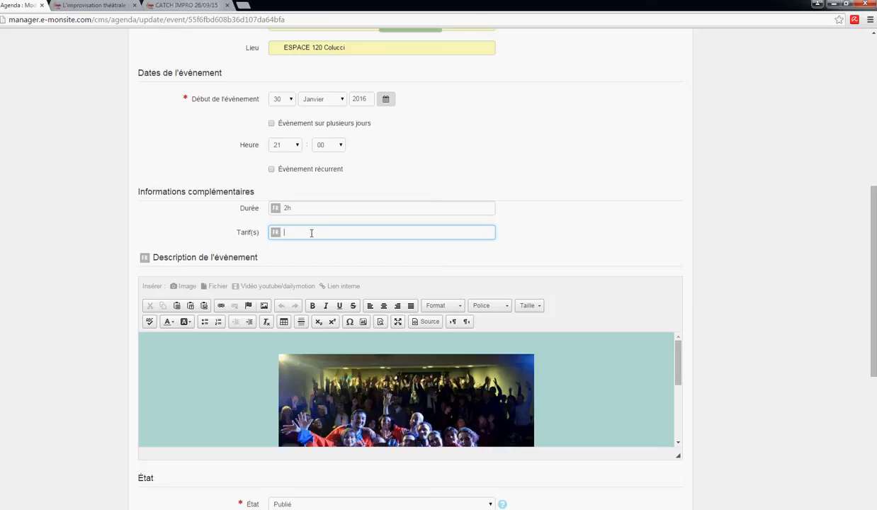
{"action": "type", "text": "Voir Billetterie M"}
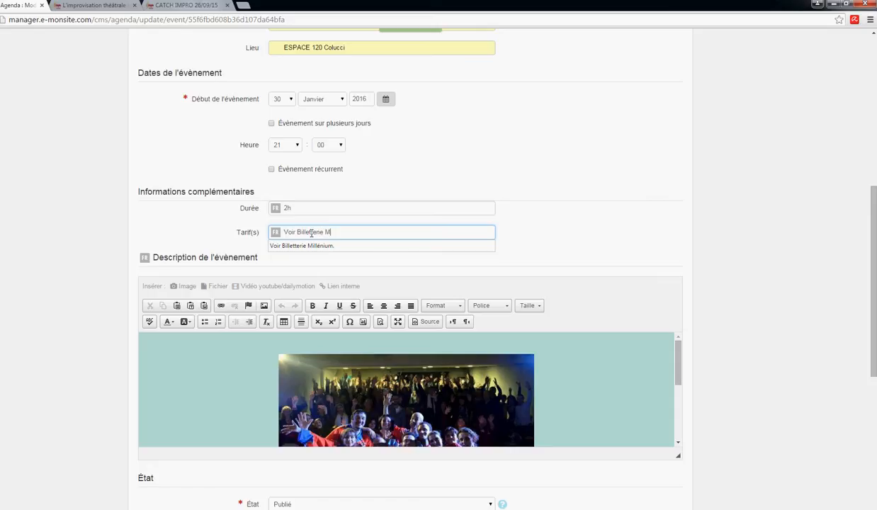
{"action": "type", "text": "ilénium"}
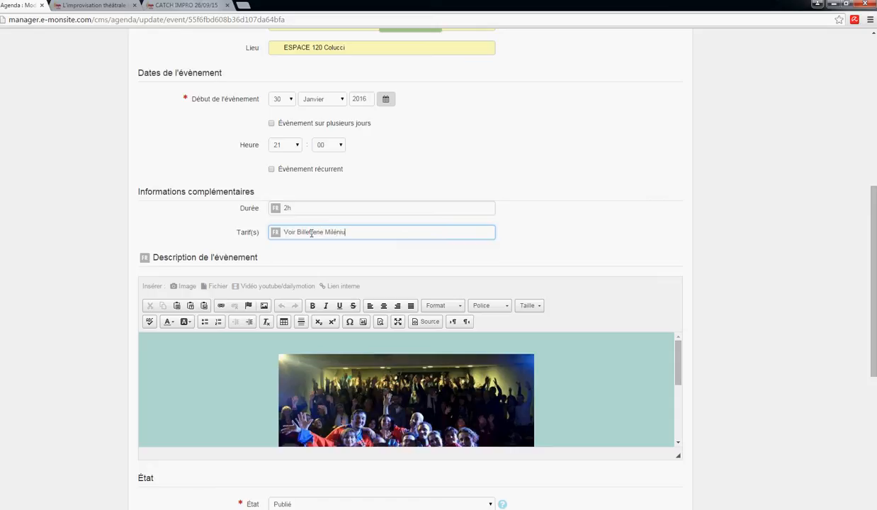
{"action": "left_click", "coordinate": [397, 256]}
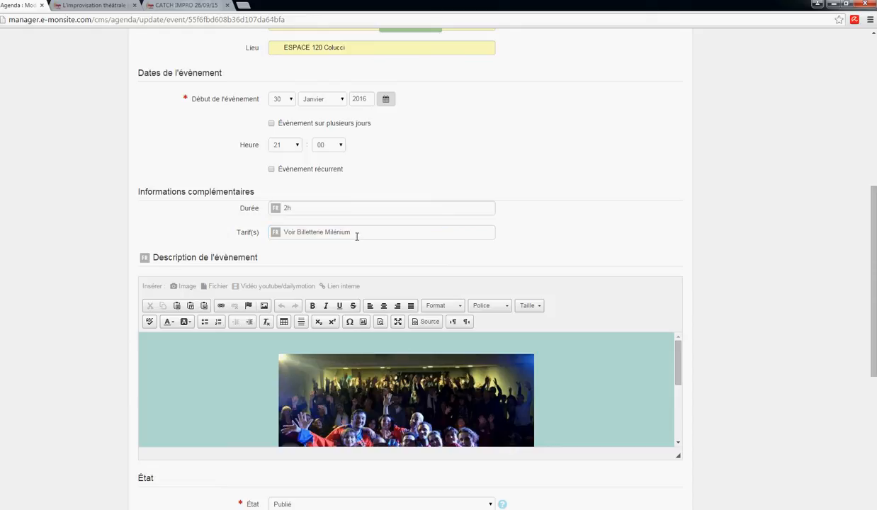
Step: Search the web for "le millenium isle" in a separate page and open the town hall's Le Millenium page
{"action": "left_click", "coordinate": [243, 6]}
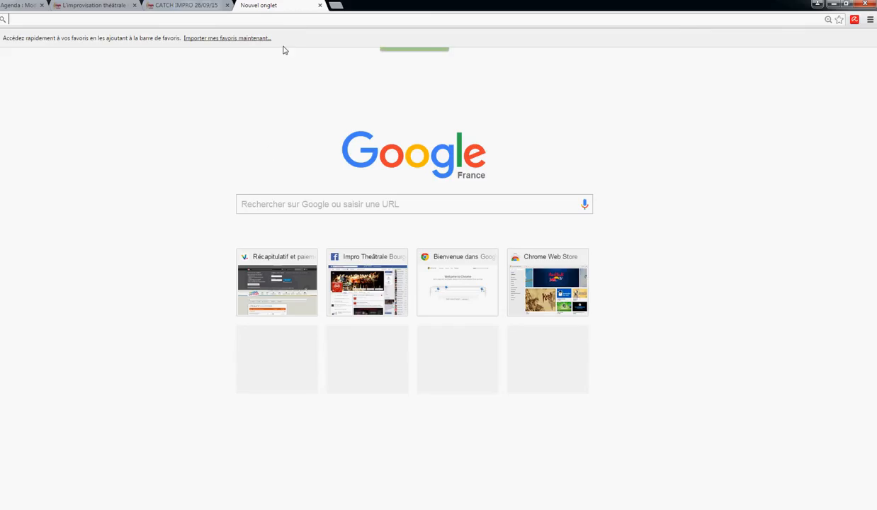
{"action": "left_click", "coordinate": [262, 207]}
{"action": "type", "text": "le "}
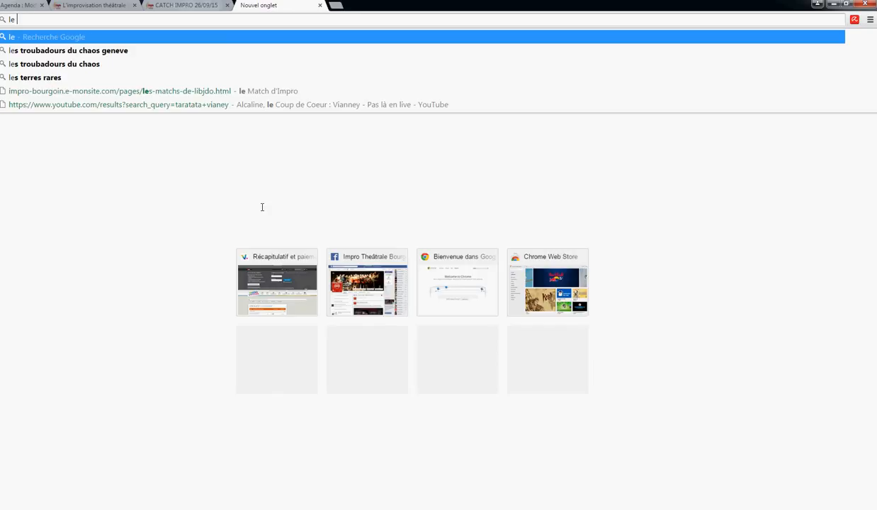
{"action": "type", "text": "millenium"}
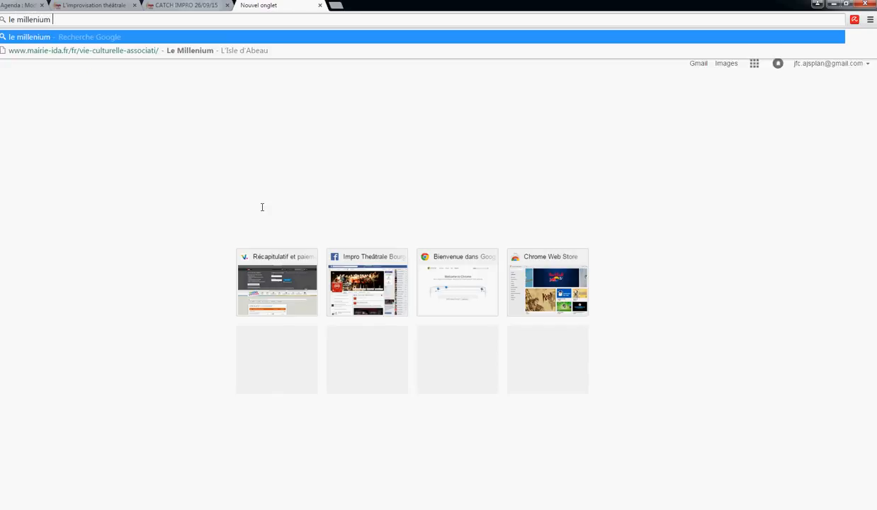
{"action": "type", "text": " isle"}
{"action": "key", "text": "Return"}
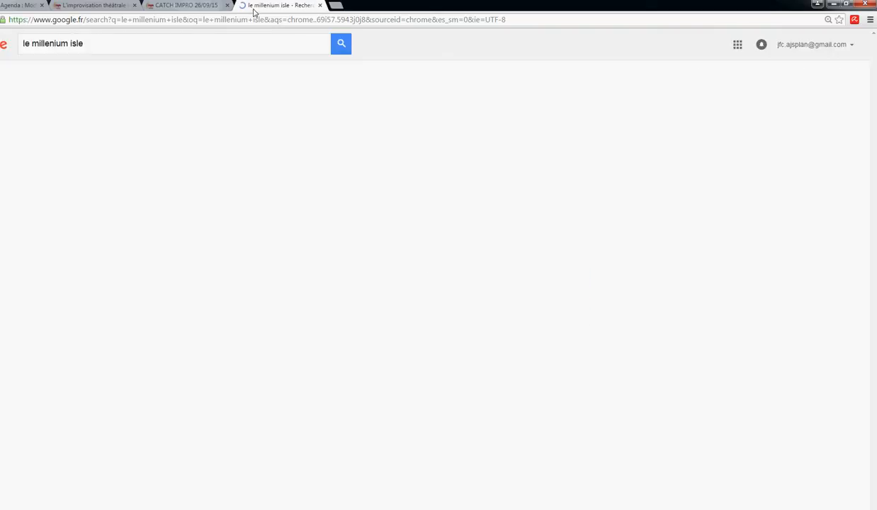
{"action": "left_click", "coordinate": [104, 126]}
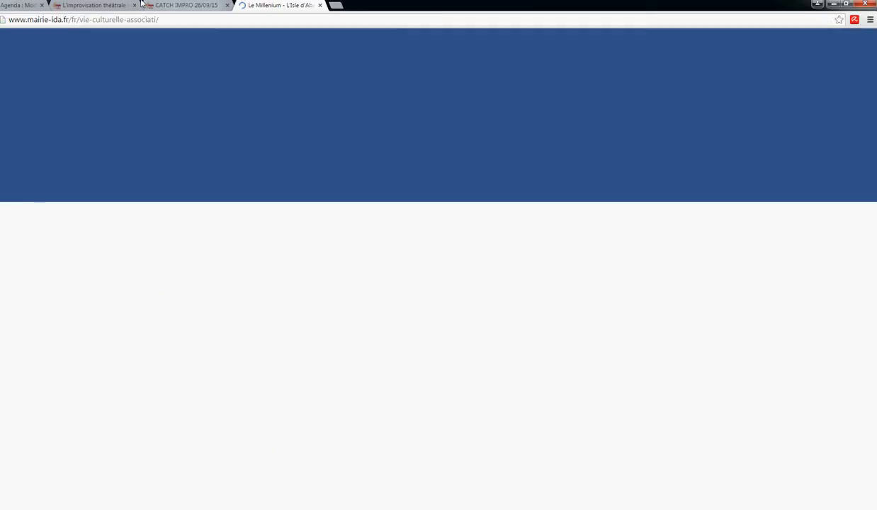
{"action": "scroll", "coordinate": [434, 286], "scroll_direction": "down", "scroll_amount": 1}
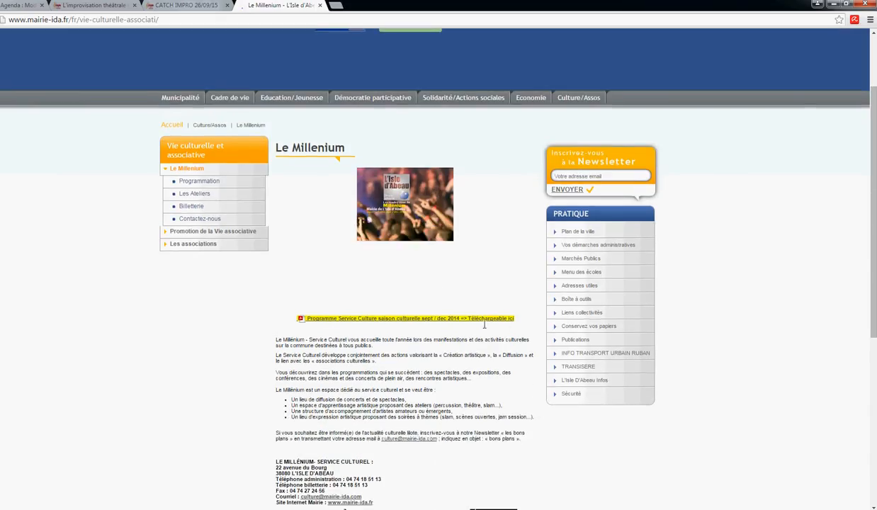
{"action": "scroll", "coordinate": [530, 391], "scroll_direction": "down", "scroll_amount": 1}
{"action": "left_click_drag", "start_coordinate": [390, 435], "coordinate": [351, 433]}
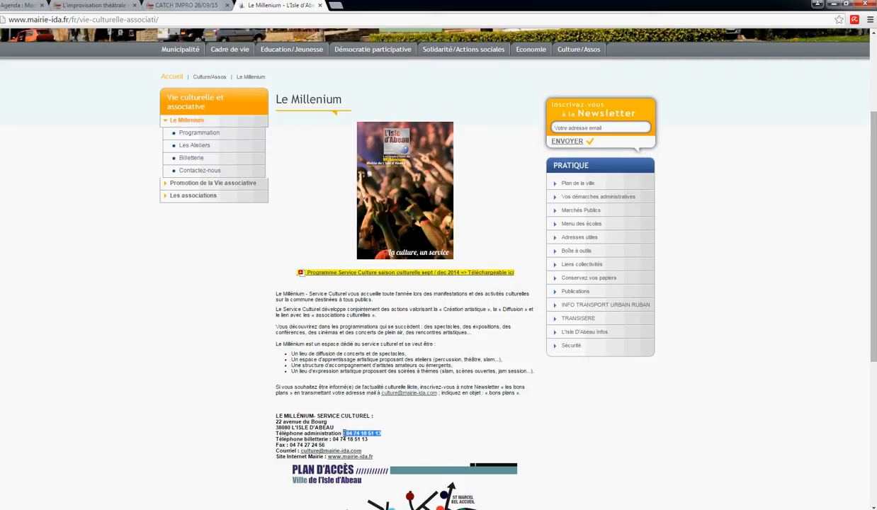
{"action": "left_click", "coordinate": [210, 183]}
{"action": "left_click", "coordinate": [24, 6]}
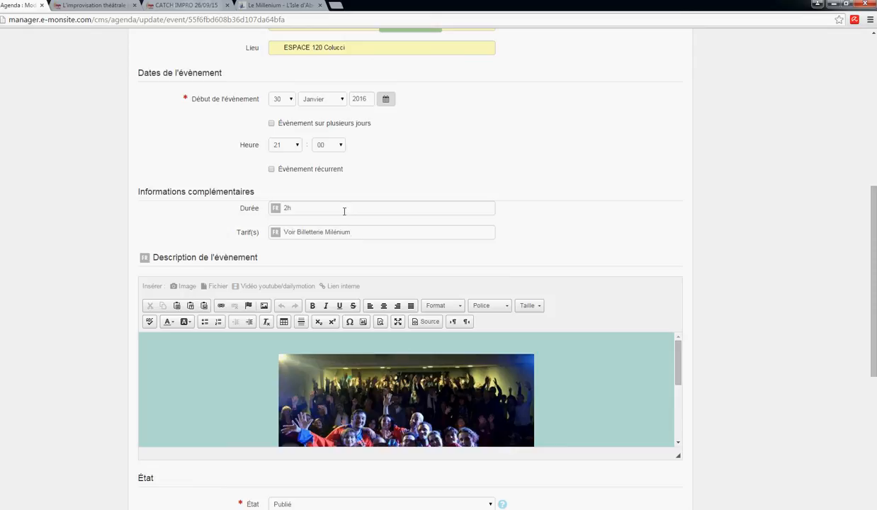
{"action": "left_click", "coordinate": [365, 228]}
{"action": "type", "text": ":"}
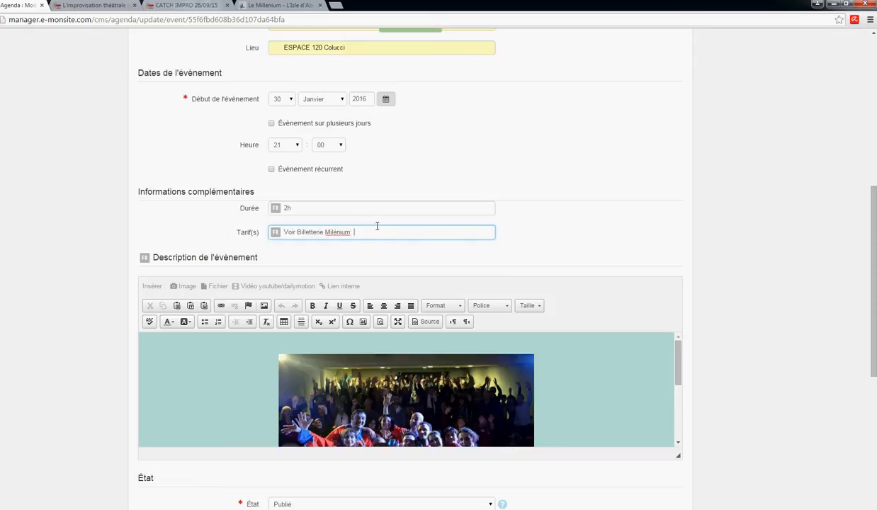
{"action": "key", "text": "ctrl+v"}
{"action": "left_click", "coordinate": [353, 233]}
Step: Copy the web address of the town hall's Le Millenium page
{"action": "left_click", "coordinate": [280, 5]}
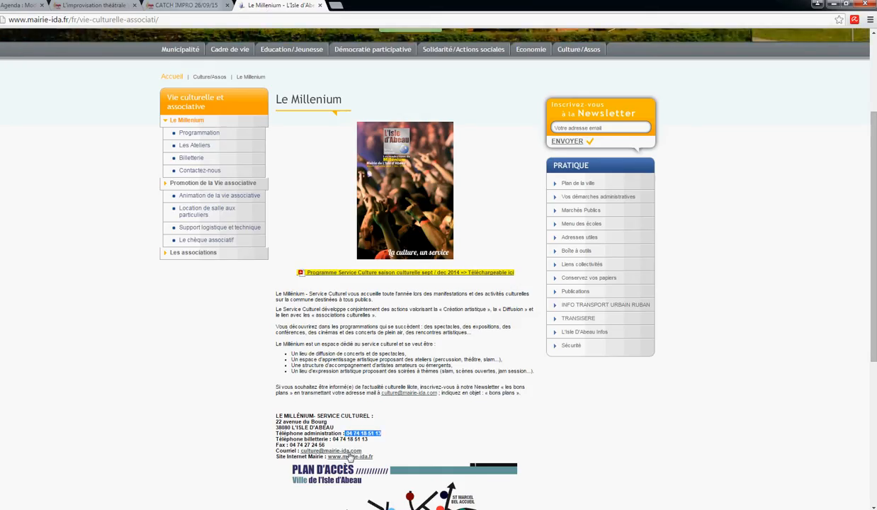
{"action": "left_click", "coordinate": [293, 20]}
{"action": "key", "text": "ctrl+c"}
{"action": "right_click", "coordinate": [291, 21]}
{"action": "left_click", "coordinate": [325, 56]}
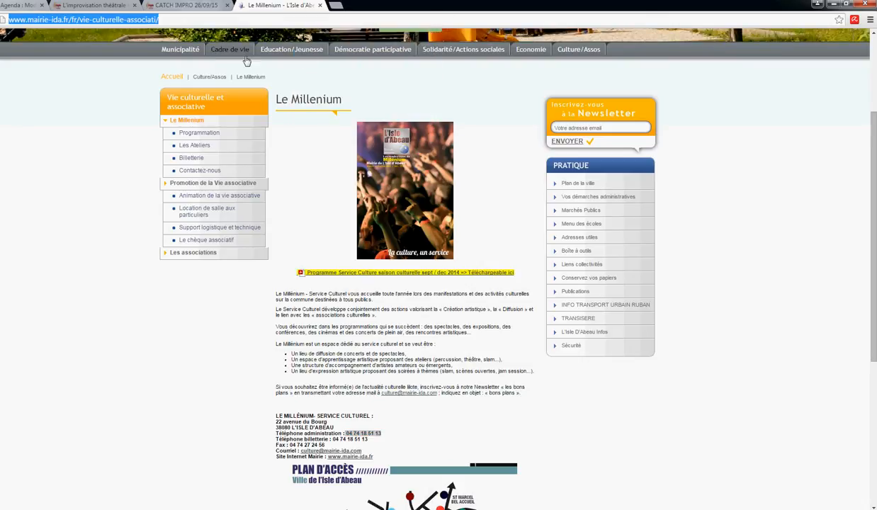
{"action": "right_click", "coordinate": [132, 19]}
{"action": "left_click", "coordinate": [152, 53]}
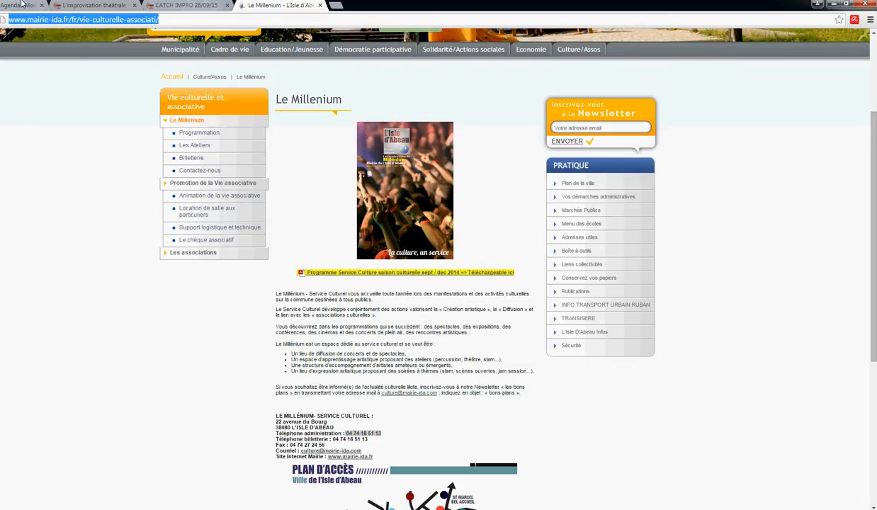
{"action": "left_click", "coordinate": [20, 6]}
{"action": "scroll", "coordinate": [263, 231], "scroll_direction": "down", "scroll_amount": 3}
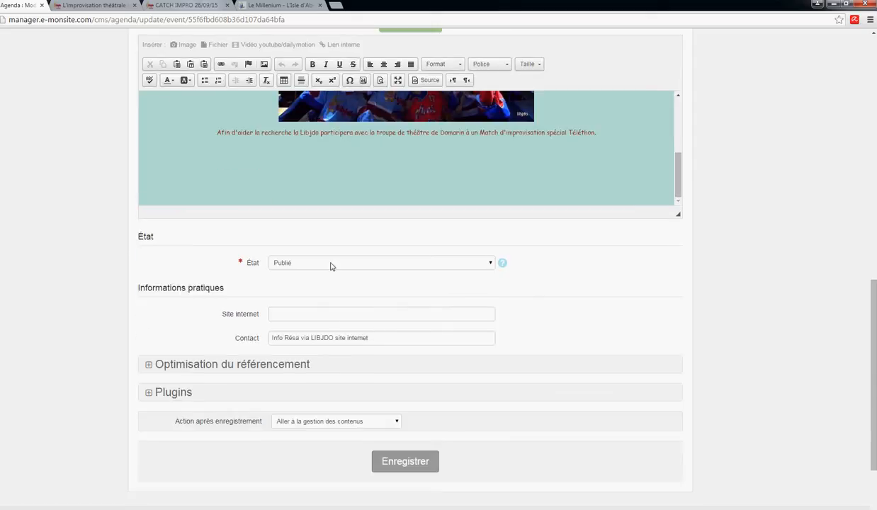
{"action": "left_click", "coordinate": [291, 313]}
{"action": "right_click", "coordinate": [304, 316]}
{"action": "left_click", "coordinate": [345, 373]}
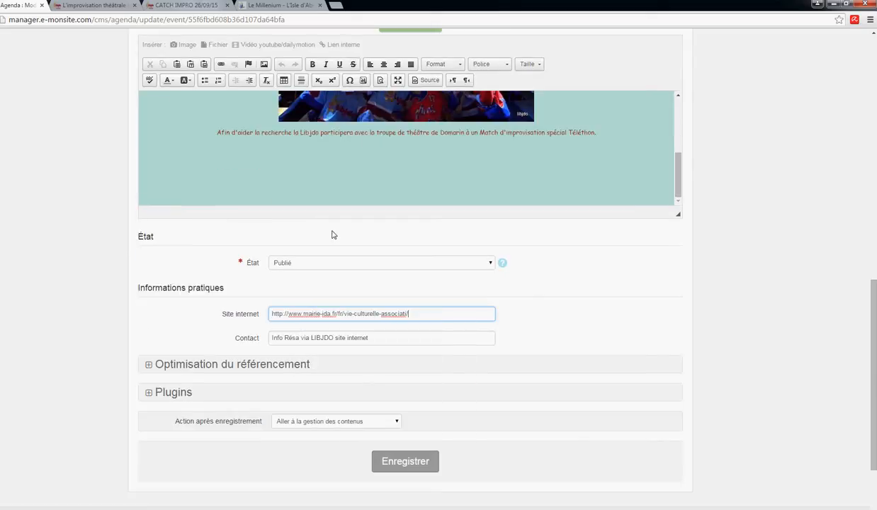
{"action": "scroll", "coordinate": [338, 234], "scroll_direction": "up", "scroll_amount": 2}
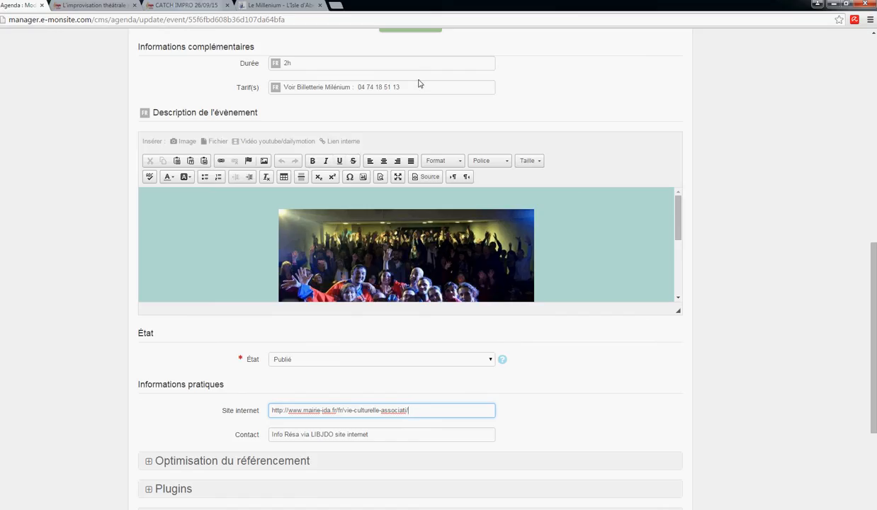
Step: Replace the event's contact text with the "Voir Billetterie Milénium" text and phone number copied from the price information
{"action": "left_click_drag", "start_coordinate": [408, 83], "coordinate": [272, 88]}
{"action": "key", "text": "ctrl+c"}
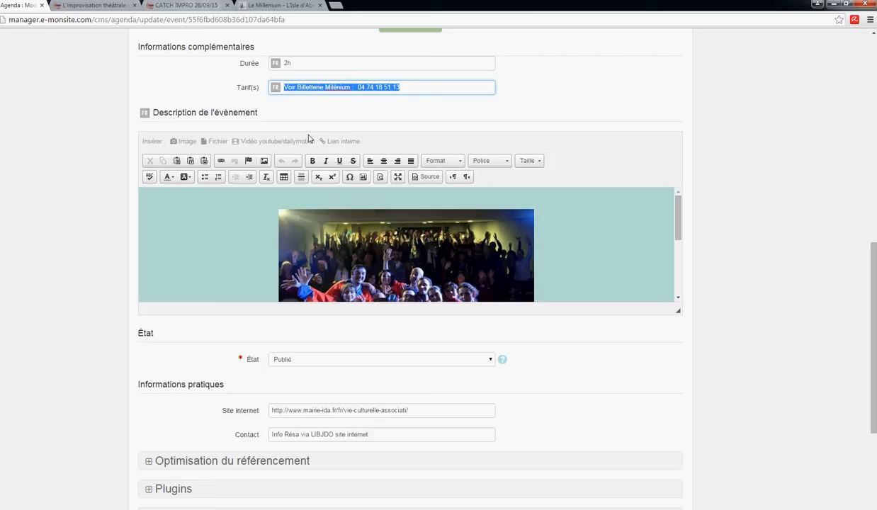
{"action": "scroll", "coordinate": [282, 103], "scroll_direction": "down", "scroll_amount": 3}
{"action": "left_click", "coordinate": [357, 338]}
{"action": "left_click_drag", "start_coordinate": [369, 338], "coordinate": [277, 353]}
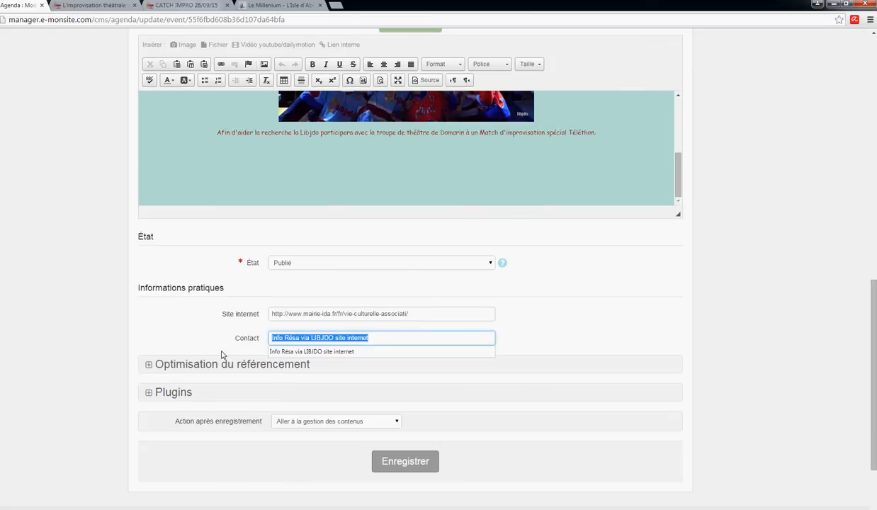
{"action": "key", "text": "ctrl+v"}
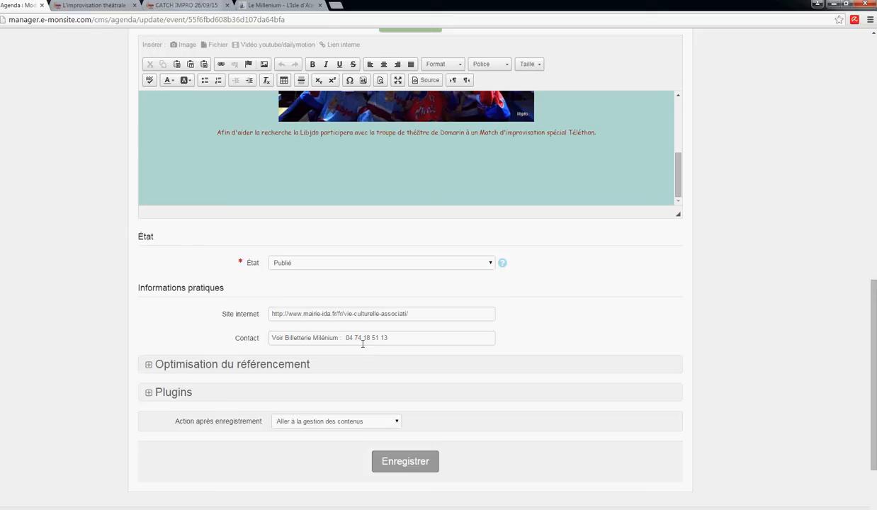
Step: Delete the Téléthon sentence beneath the photo in the event description
{"action": "scroll", "coordinate": [362, 339], "scroll_direction": "up", "scroll_amount": 5}
{"action": "scroll", "coordinate": [391, 249], "scroll_direction": "up", "scroll_amount": 3}
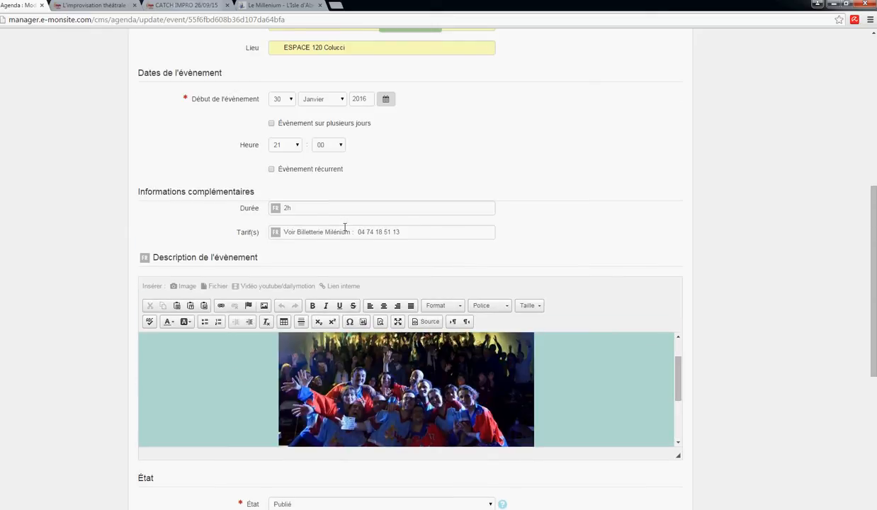
{"action": "left_click", "coordinate": [576, 381]}
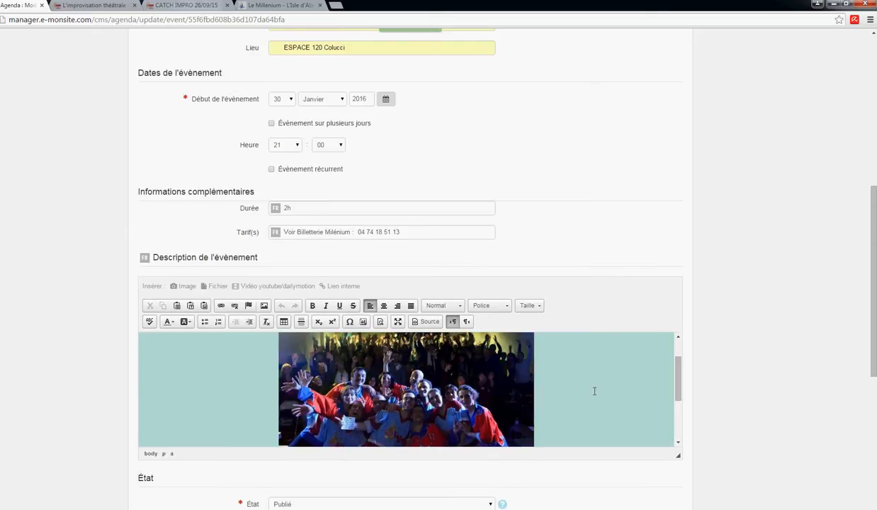
{"action": "scroll", "coordinate": [545, 379], "scroll_direction": "up", "scroll_amount": 1}
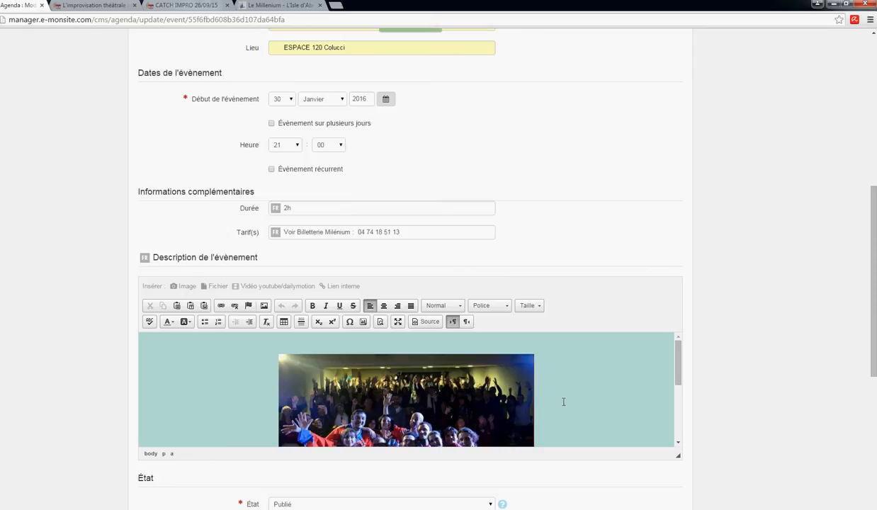
{"action": "scroll", "coordinate": [635, 351], "scroll_direction": "down", "scroll_amount": 3}
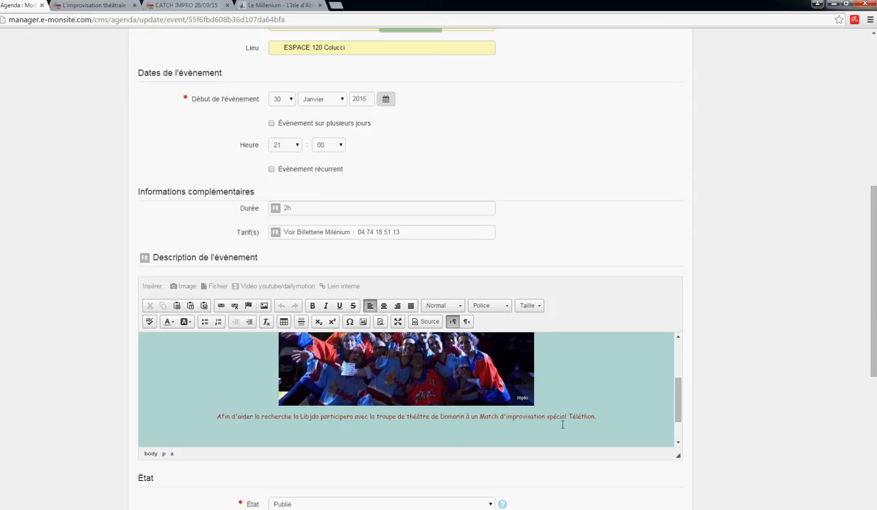
{"action": "left_click_drag", "start_coordinate": [612, 418], "coordinate": [334, 432]}
{"action": "triple_click", "coordinate": [208, 423]}
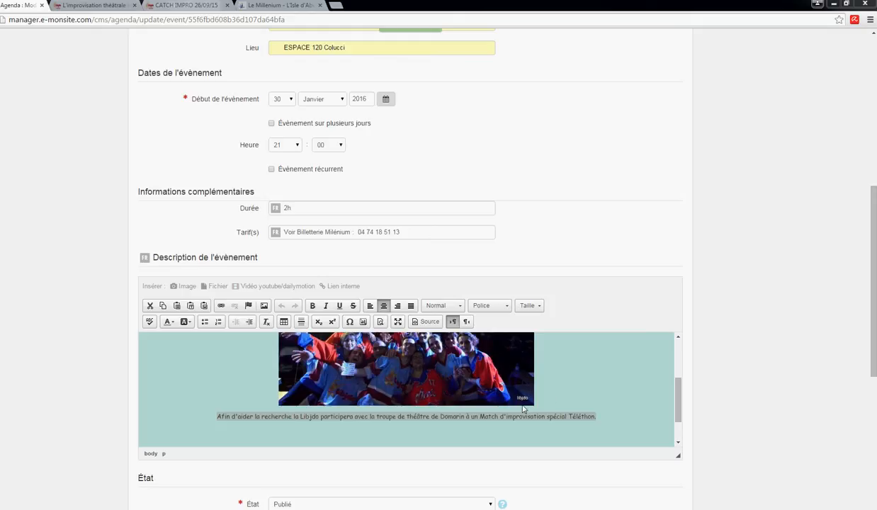
{"action": "left_click", "coordinate": [499, 427]}
{"action": "left_click_drag", "start_coordinate": [569, 416], "coordinate": [174, 411]}
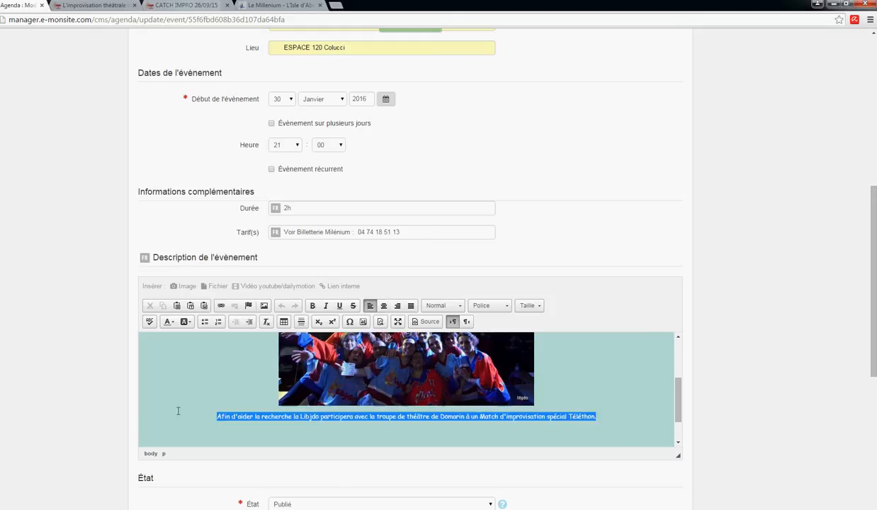
{"action": "key", "text": "BackSpace"}
Step: Under the photo, write "Pour la 3e fois les Impropotames viennent défier les comédiens improvisateurs de la Libjdo." and below it "Fous rires et émotions grarantis."
{"action": "type", "text": "Pour "}
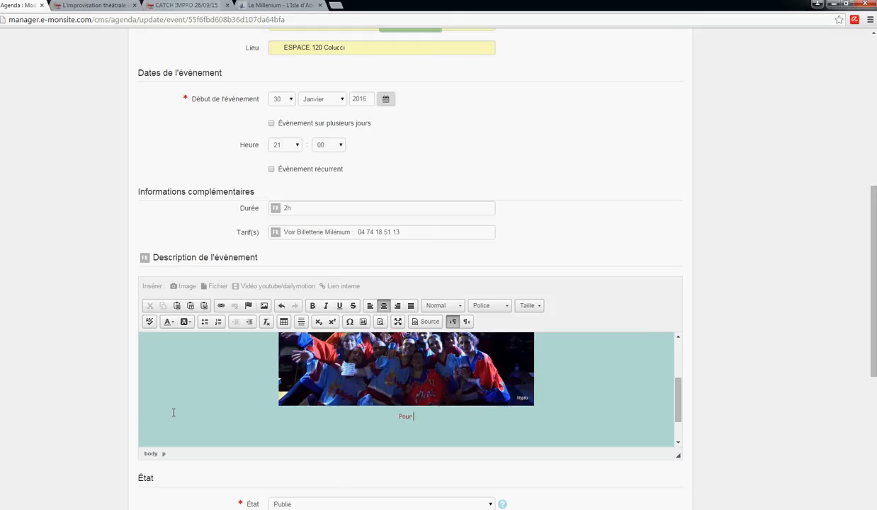
{"action": "type", "text": "la 3e fois les Impropotames viennen"}
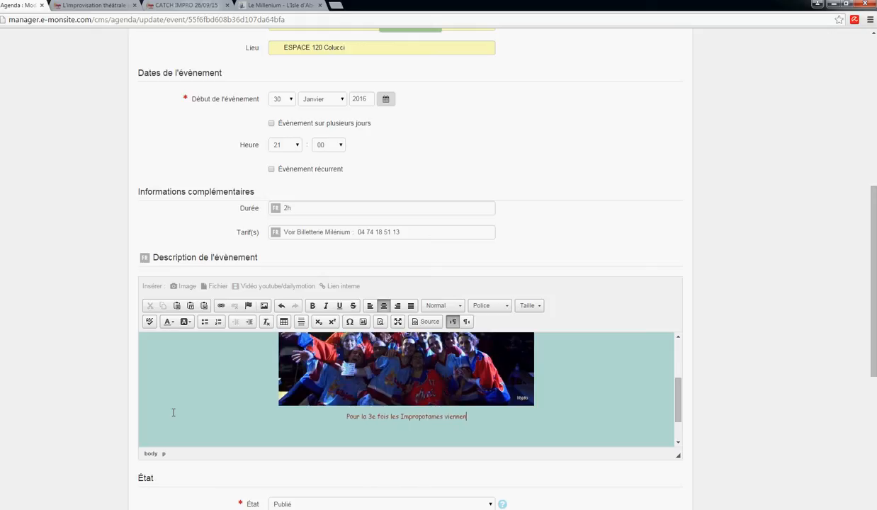
{"action": "type", "text": "t défier "}
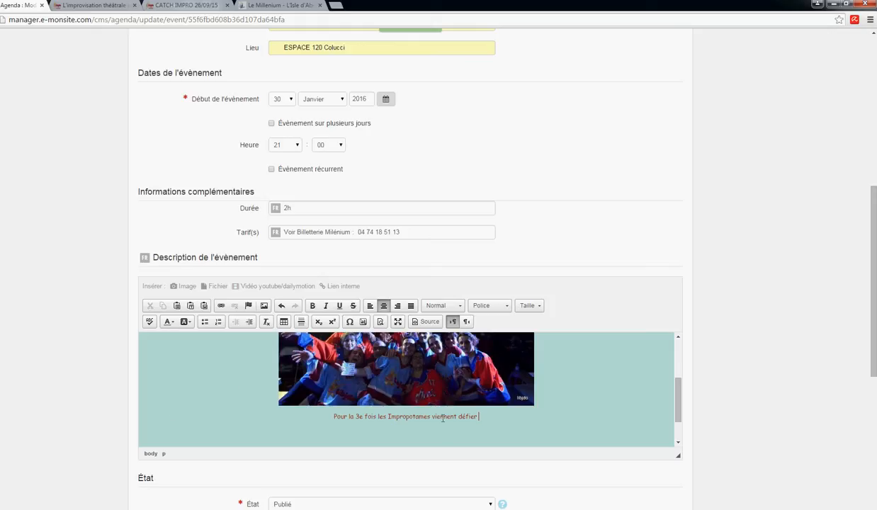
{"action": "type", "text": "les "}
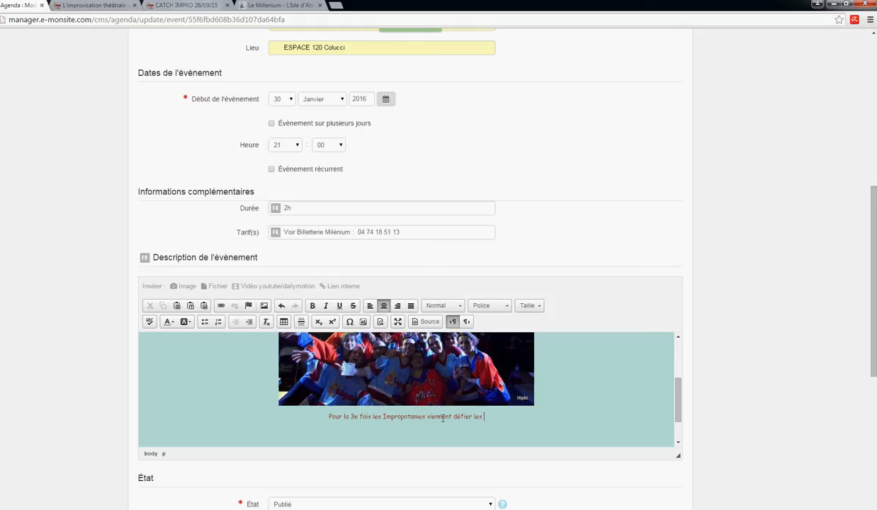
{"action": "type", "text": "com"}
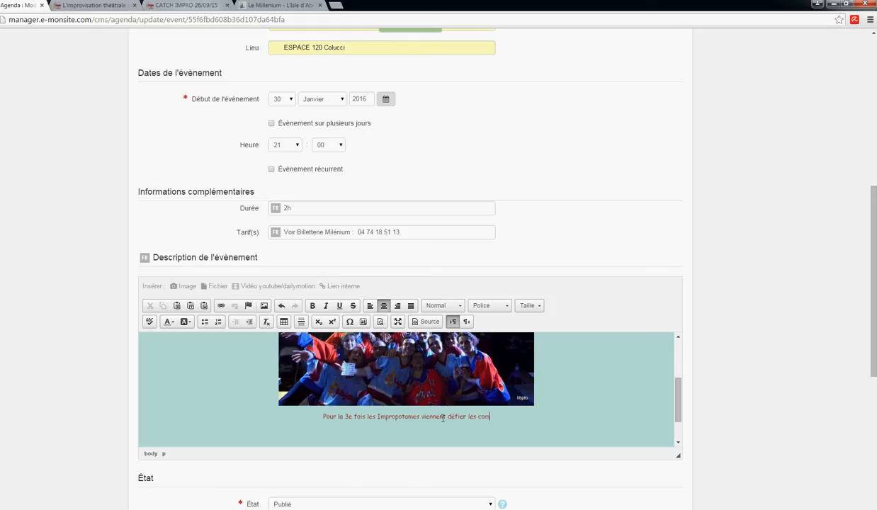
{"action": "type", "text": "édiens ilm"}
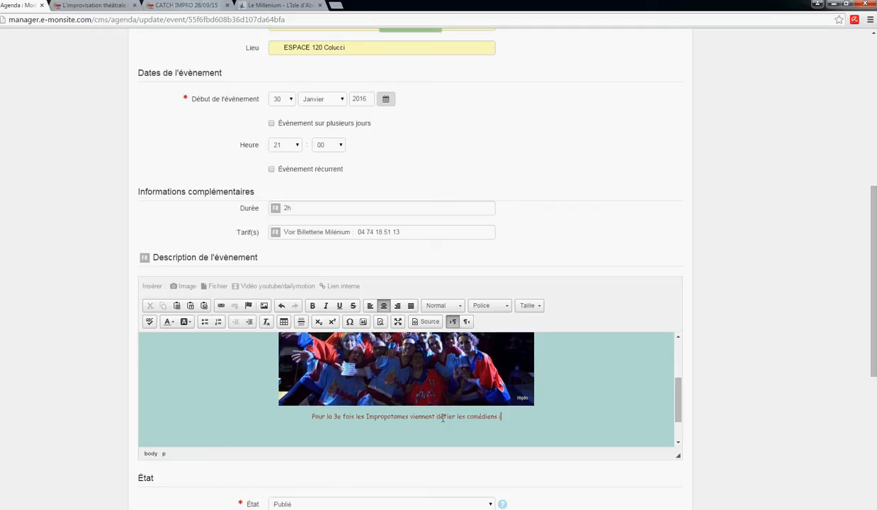
{"action": "key", "text": "BackSpace"}
{"action": "key", "text": "BackSpace"}
{"action": "type", "text": "mprovisateur"}
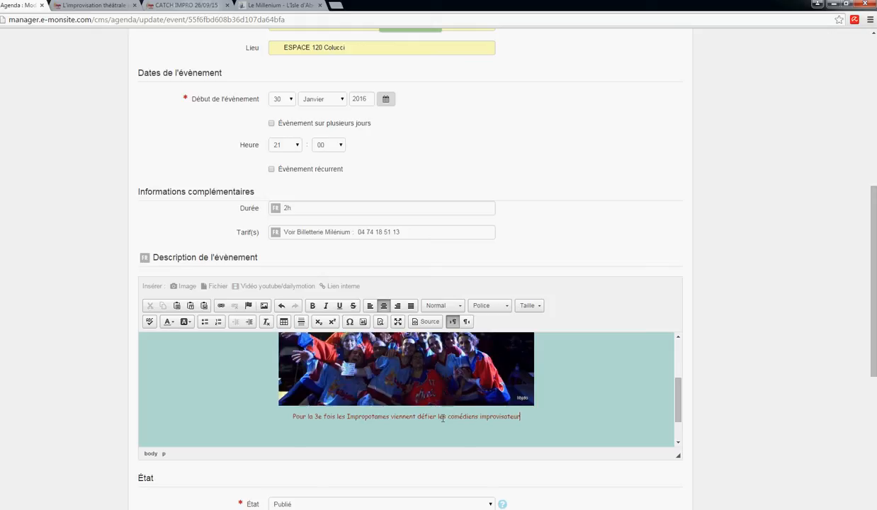
{"action": "type", "text": "s"}
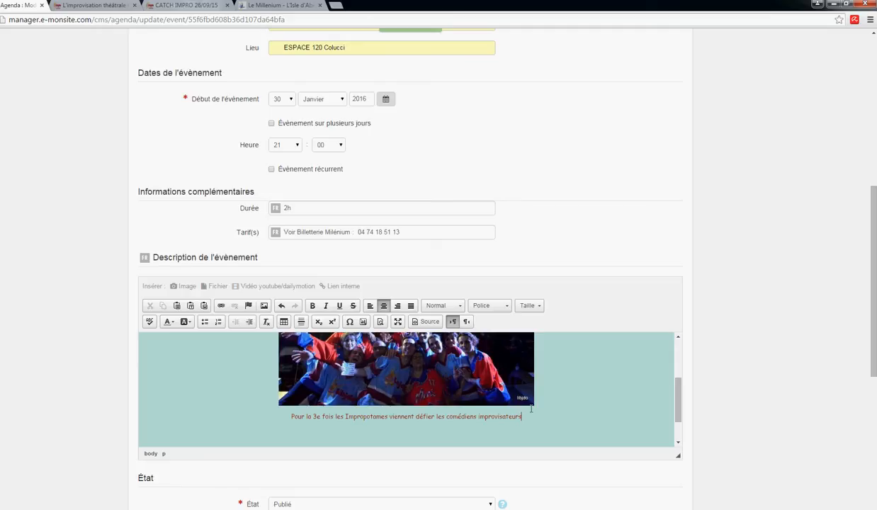
{"action": "type", "text": "de la Li"}
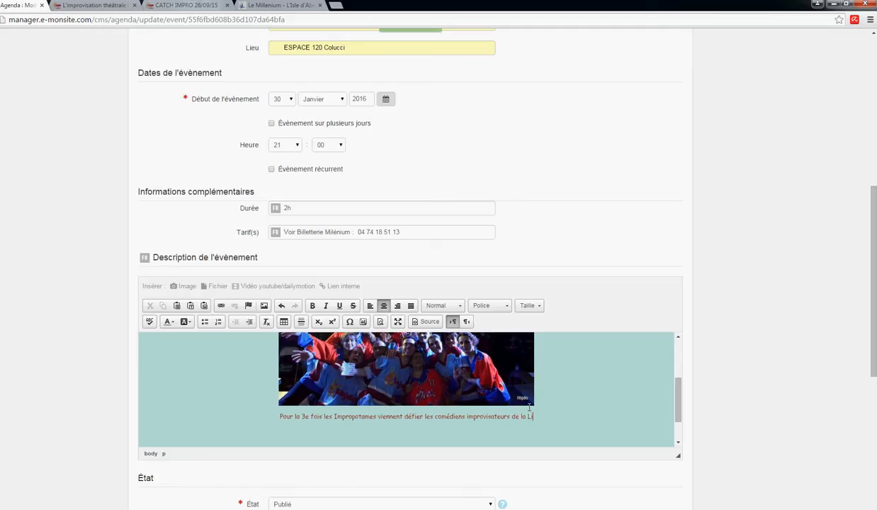
{"action": "type", "text": "bido"}
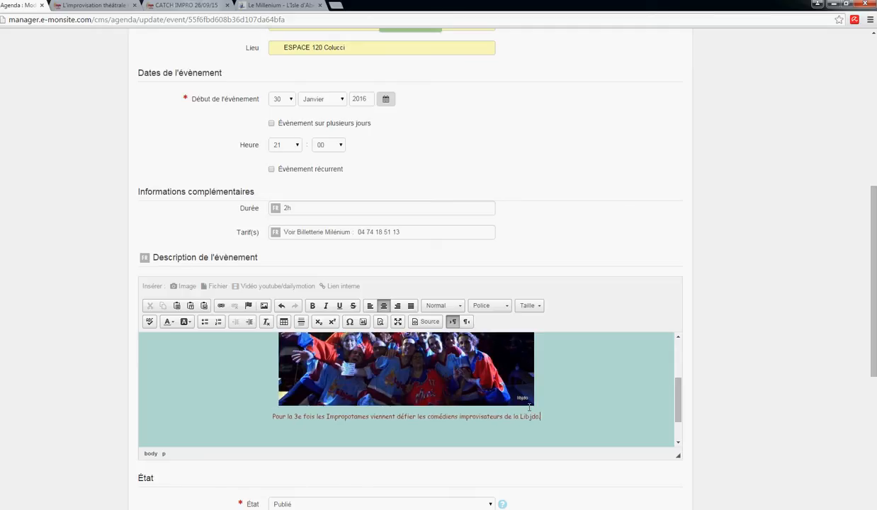
{"action": "type", "text": "."}
{"action": "key", "text": "Return"}
{"action": "type", "text": "Huous rires et émotions garantis."}
Step: Delete the group photo above the text in the event description
{"action": "scroll", "coordinate": [270, 380], "scroll_direction": "up", "scroll_amount": 3}
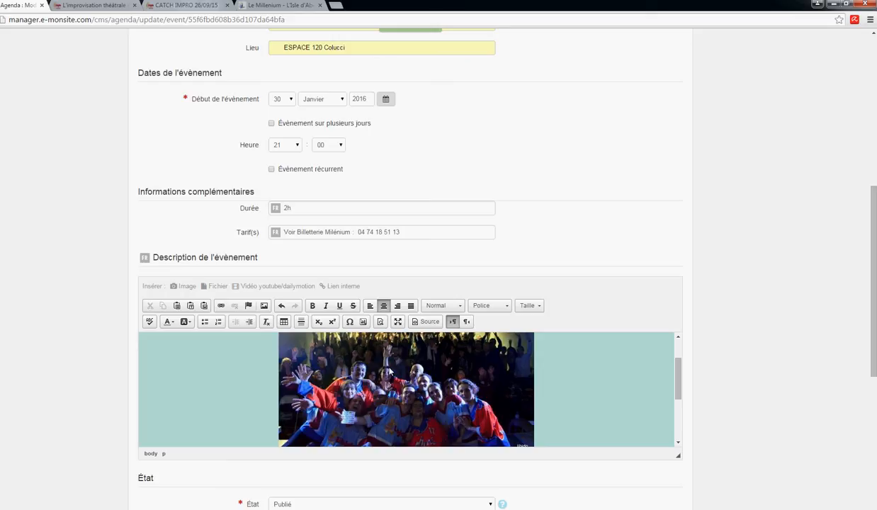
{"action": "scroll", "coordinate": [436, 363], "scroll_direction": "down", "scroll_amount": 2}
{"action": "scroll", "coordinate": [437, 364], "scroll_direction": "up", "scroll_amount": 2}
{"action": "left_click", "coordinate": [440, 408]}
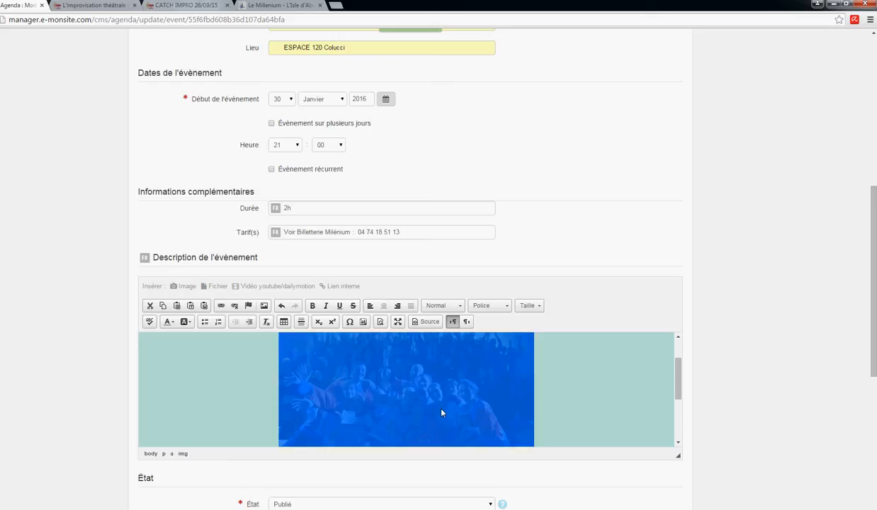
{"action": "key", "text": "Delete"}
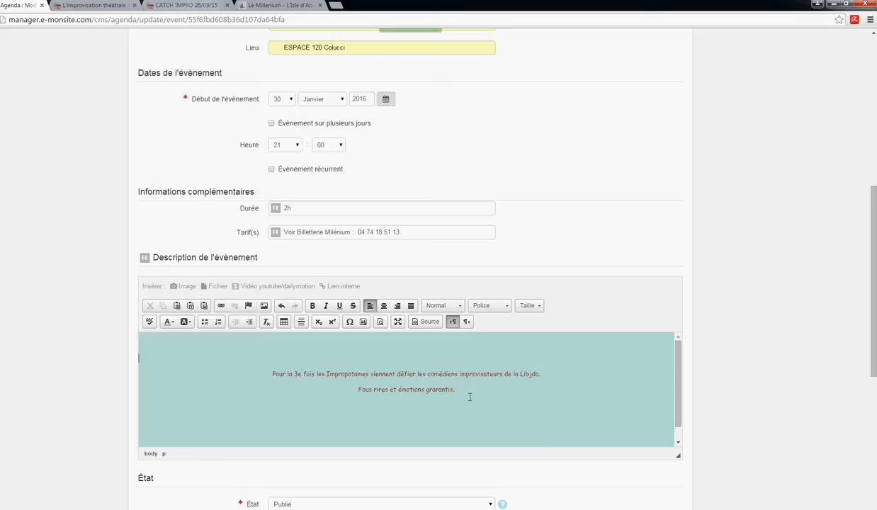
Step: Browse the full list of the site's stored images and choose the group photo 10013684 for insertion into the description
{"action": "left_click", "coordinate": [186, 287]}
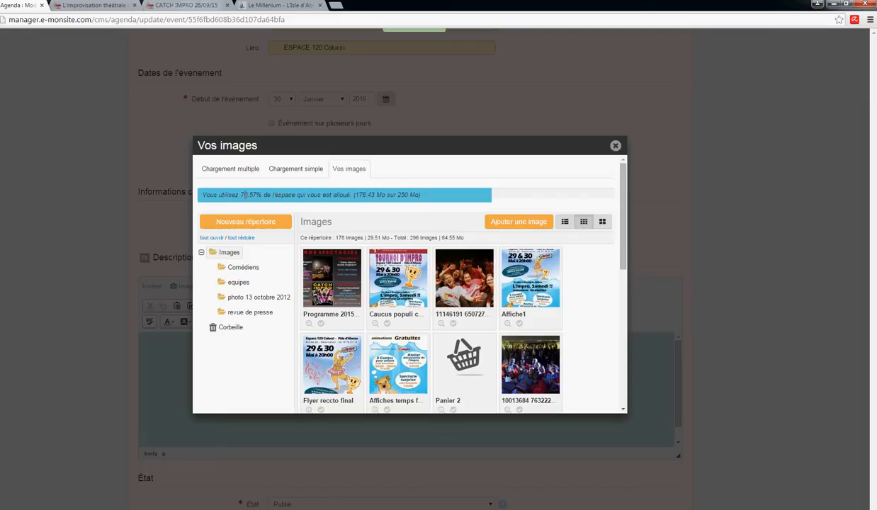
{"action": "left_click_drag", "start_coordinate": [253, 195], "coordinate": [240, 195]}
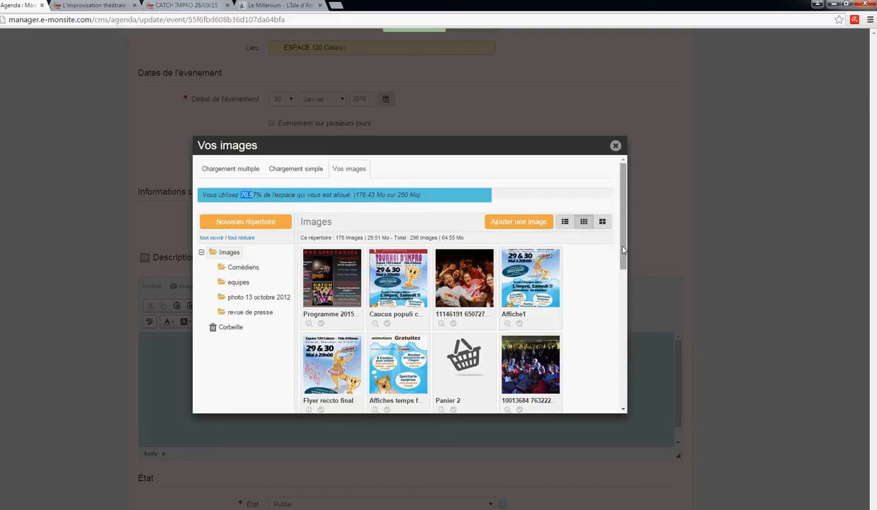
{"action": "left_click_drag", "start_coordinate": [623, 249], "coordinate": [635, 405]}
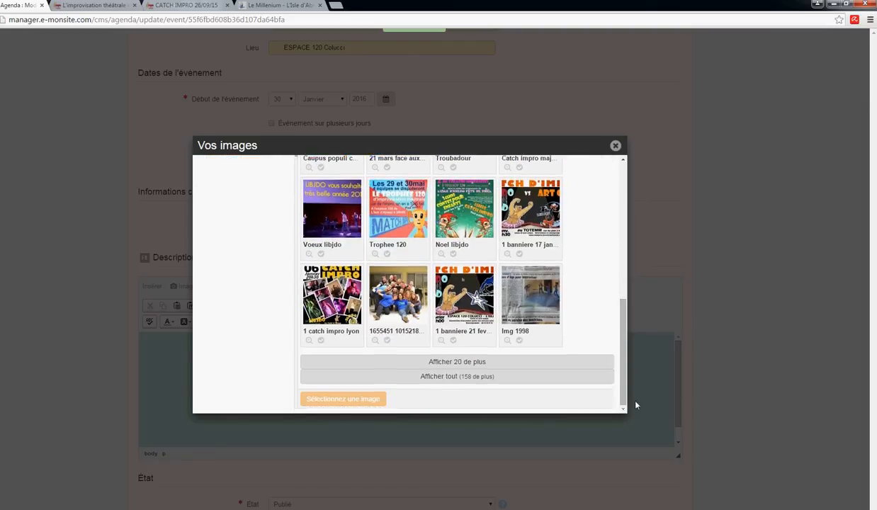
{"action": "left_click", "coordinate": [429, 378]}
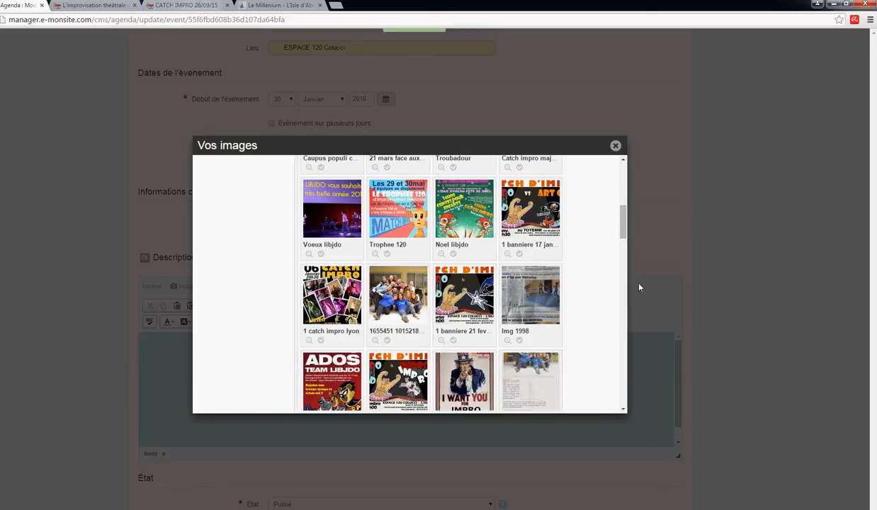
{"action": "left_click_drag", "start_coordinate": [624, 191], "coordinate": [627, 305]}
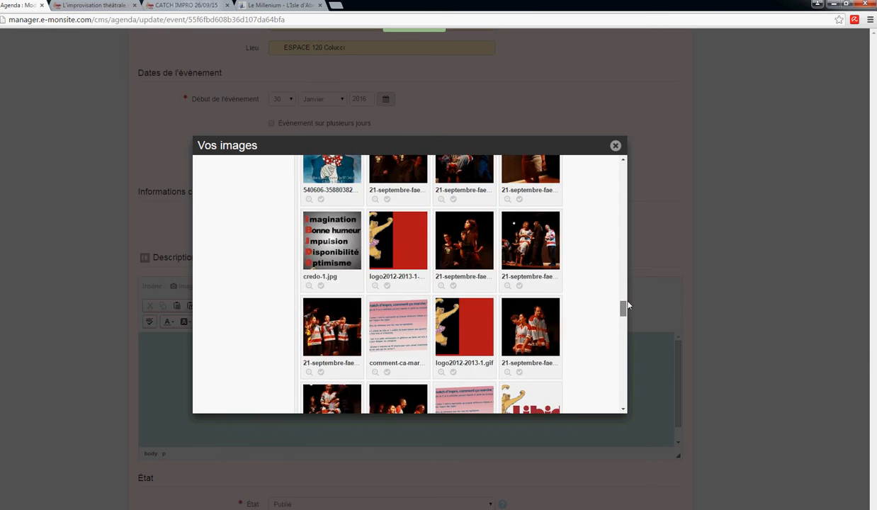
{"action": "left_click_drag", "start_coordinate": [636, 270], "coordinate": [648, 172]}
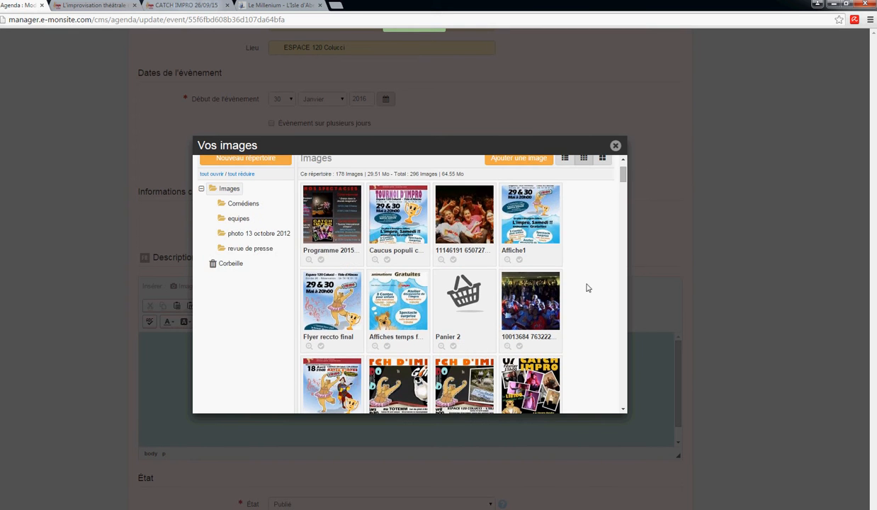
{"action": "left_click", "coordinate": [520, 347]}
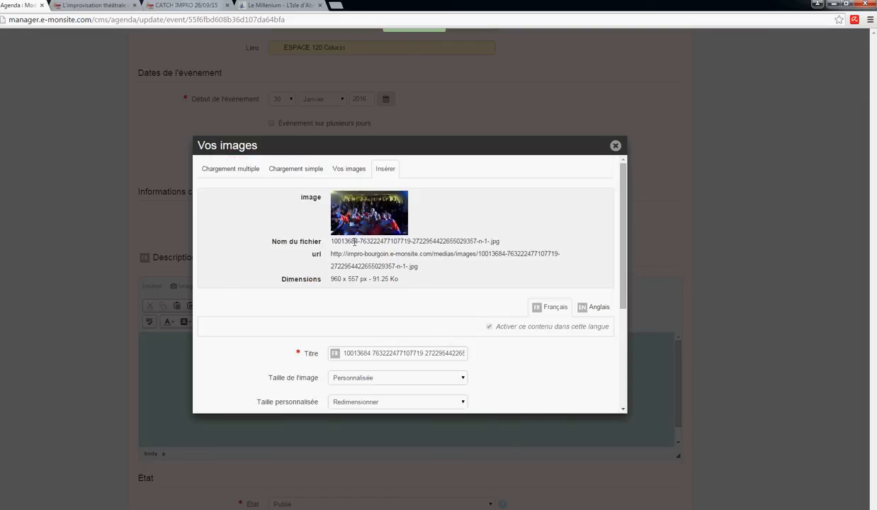
Step: Try the Originale (960 x 557) size for the photo, and return it to Personnalisée with Redimensionner
{"action": "scroll", "coordinate": [383, 245], "scroll_direction": "down", "scroll_amount": 2}
{"action": "left_click", "coordinate": [367, 259]}
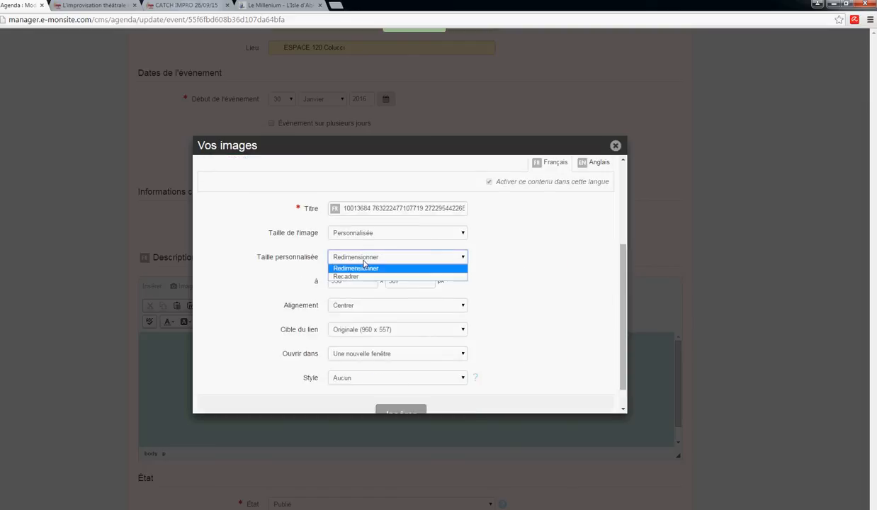
{"action": "left_click", "coordinate": [363, 260]}
{"action": "left_click", "coordinate": [362, 257]}
{"action": "scroll", "coordinate": [363, 269], "scroll_direction": "up", "scroll_amount": 1}
{"action": "left_click", "coordinate": [366, 282]}
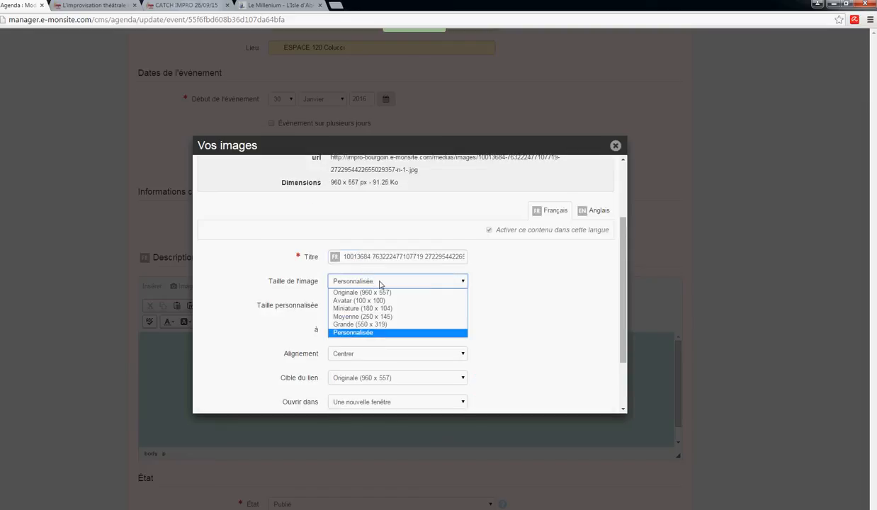
{"action": "left_click", "coordinate": [352, 289]}
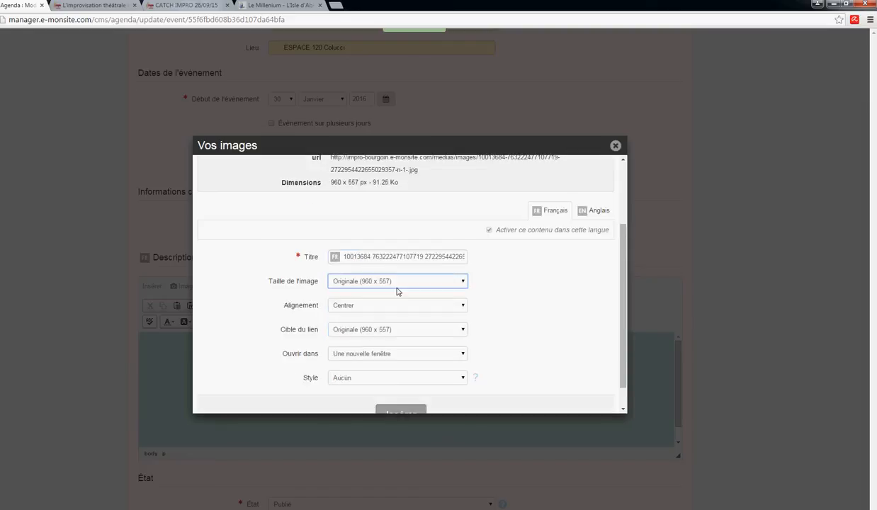
{"action": "left_click", "coordinate": [345, 281]}
{"action": "left_click", "coordinate": [348, 327]}
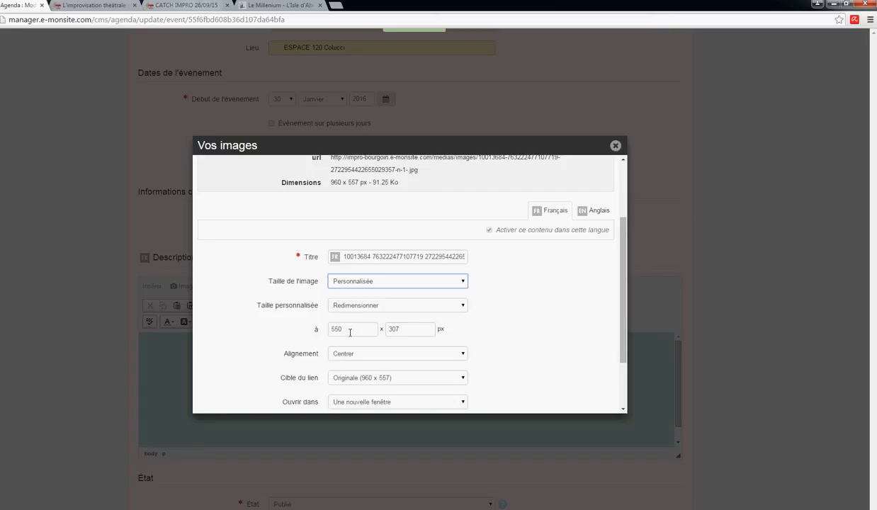
{"action": "double_click", "coordinate": [349, 330]}
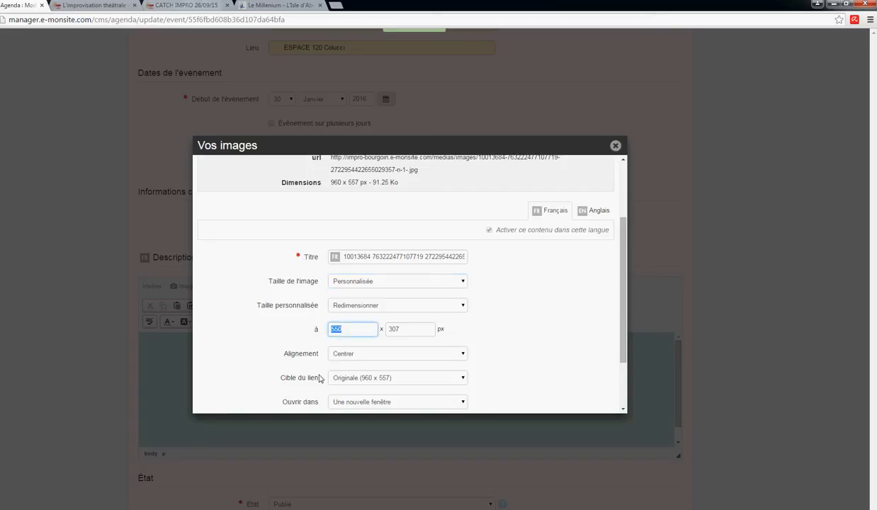
Step: Try the alignment Aucun for the photo and return it to Centrer
{"action": "scroll", "coordinate": [351, 343], "scroll_direction": "down", "scroll_amount": 1}
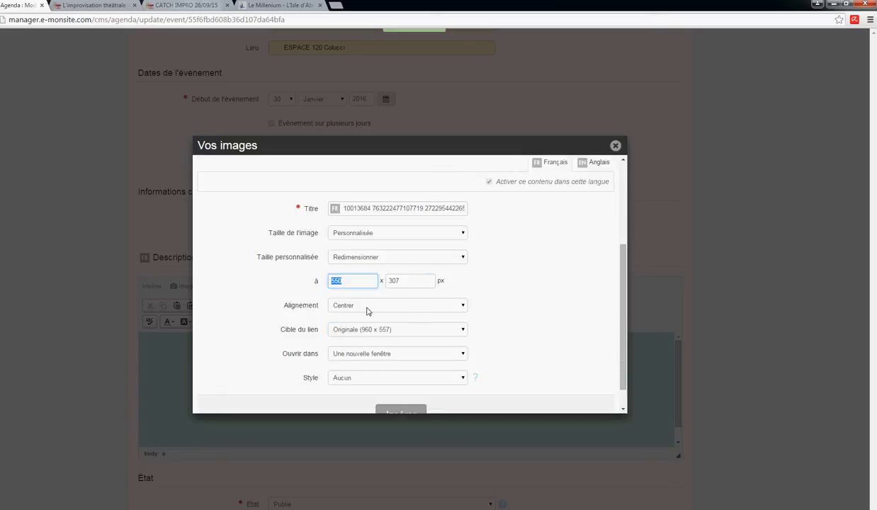
{"action": "left_click", "coordinate": [364, 307]}
{"action": "left_click", "coordinate": [362, 309]}
{"action": "left_click", "coordinate": [349, 311]}
{"action": "left_click", "coordinate": [348, 316]}
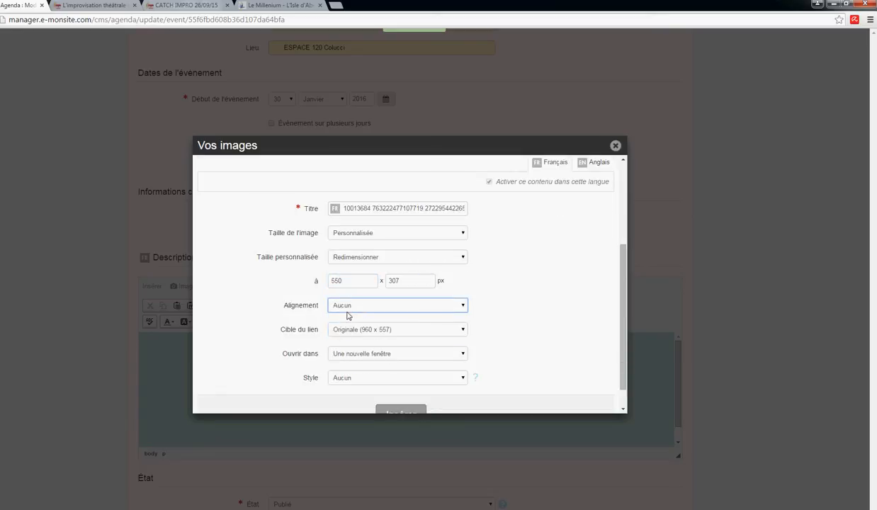
{"action": "left_click", "coordinate": [347, 308]}
{"action": "left_click", "coordinate": [346, 332]}
Step: Set the photo's link target to Lien personnalisé
{"action": "left_click", "coordinate": [350, 330]}
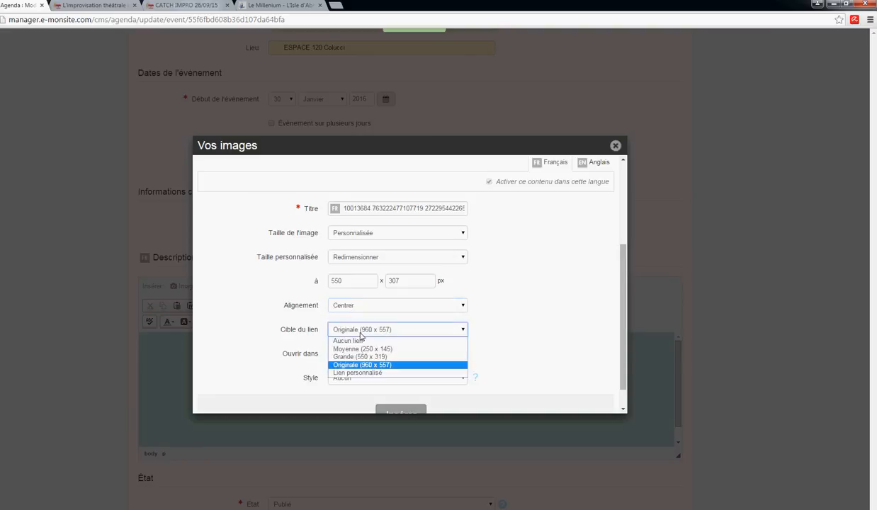
{"action": "left_click", "coordinate": [355, 342]}
{"action": "left_click", "coordinate": [348, 330]}
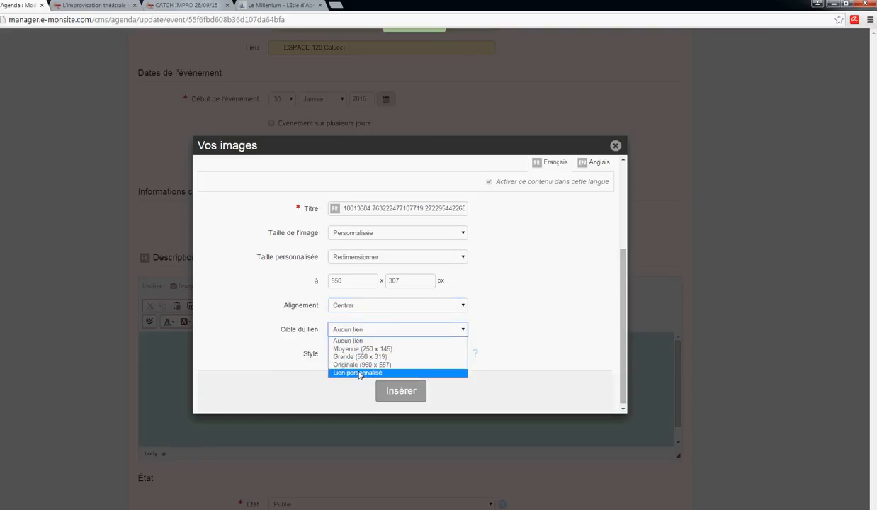
{"action": "left_click", "coordinate": [359, 373]}
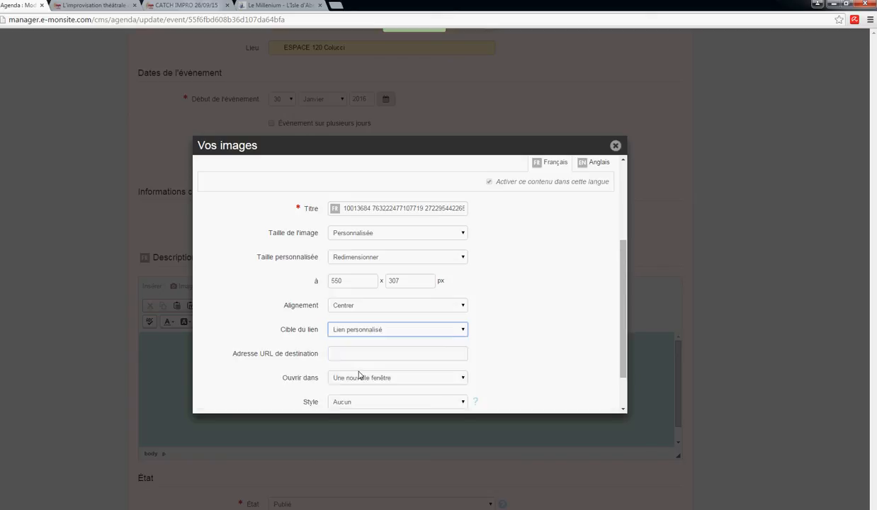
Step: Switch to the public Libjdo site, open its Spectacle page and copy that page's address
{"action": "left_click", "coordinate": [111, 10]}
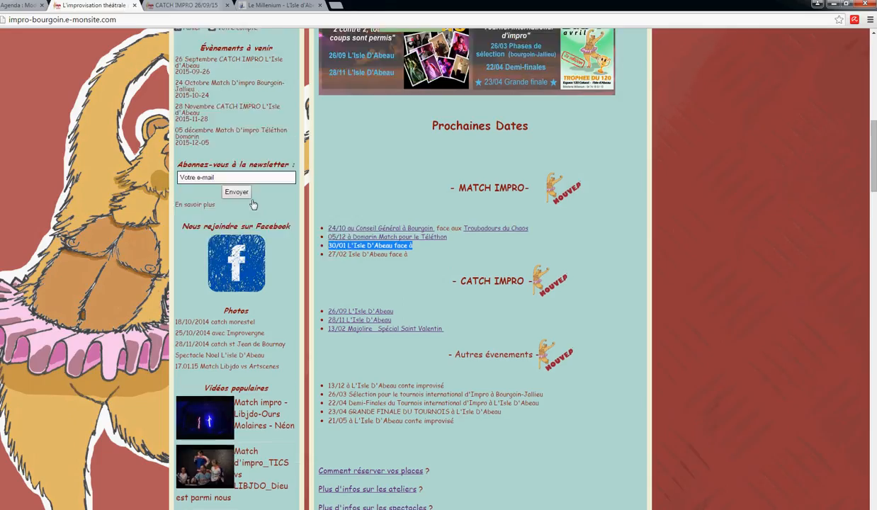
{"action": "scroll", "coordinate": [253, 205], "scroll_direction": "up", "scroll_amount": 5}
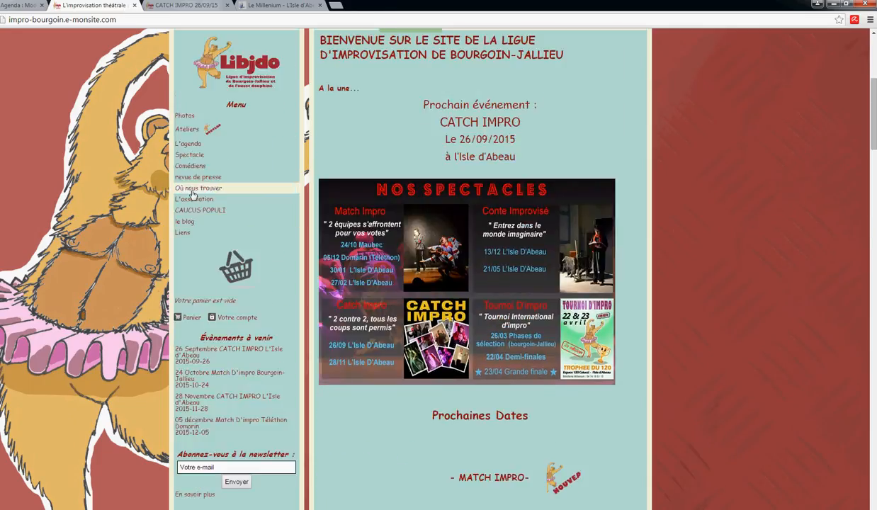
{"action": "left_click", "coordinate": [197, 155]}
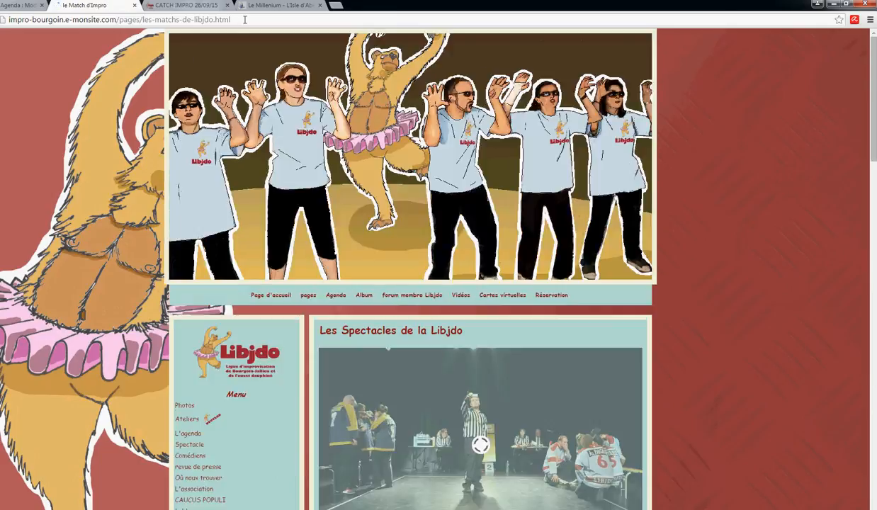
{"action": "left_click", "coordinate": [244, 19]}
{"action": "right_click", "coordinate": [245, 20]}
{"action": "left_click", "coordinate": [283, 58]}
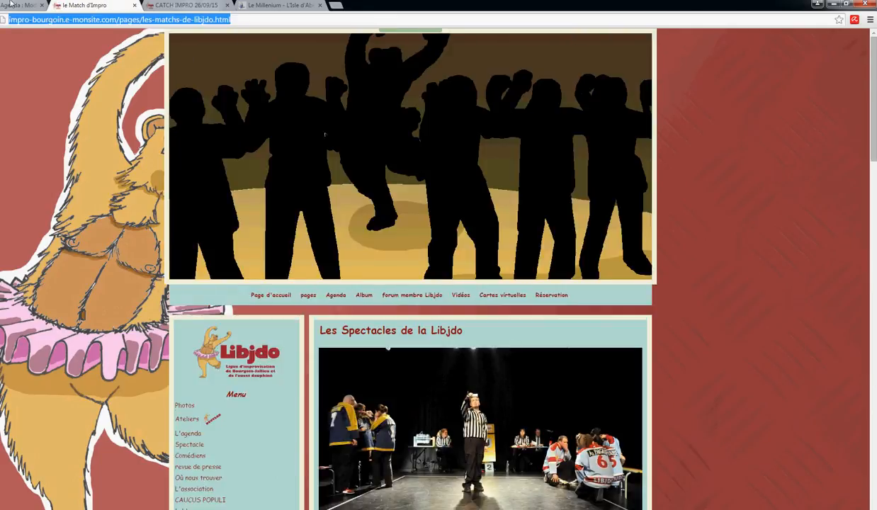
Step: Paste the copied les-matchs-de-libjdo.html address as the photo's link destination, opening in a new window, and insert the photo into the description
{"action": "left_click", "coordinate": [12, 5]}
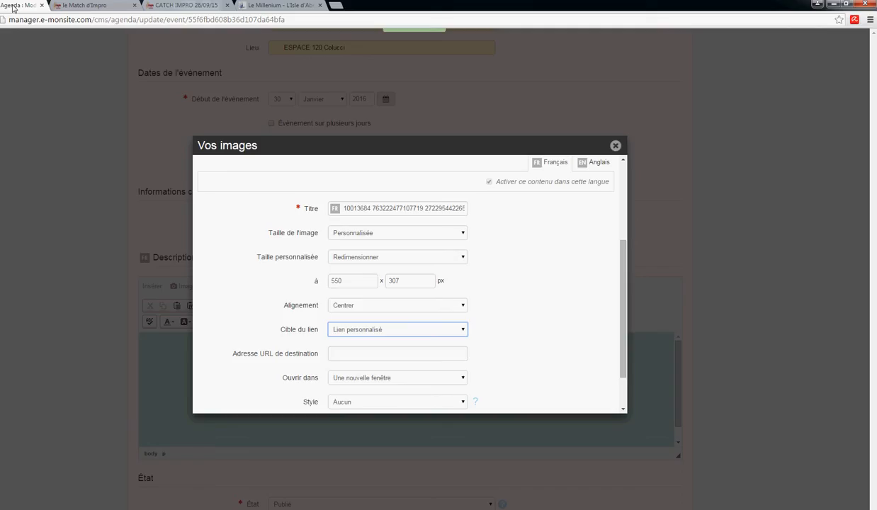
{"action": "left_click", "coordinate": [354, 352]}
{"action": "right_click", "coordinate": [354, 353]}
{"action": "left_click", "coordinate": [383, 409]}
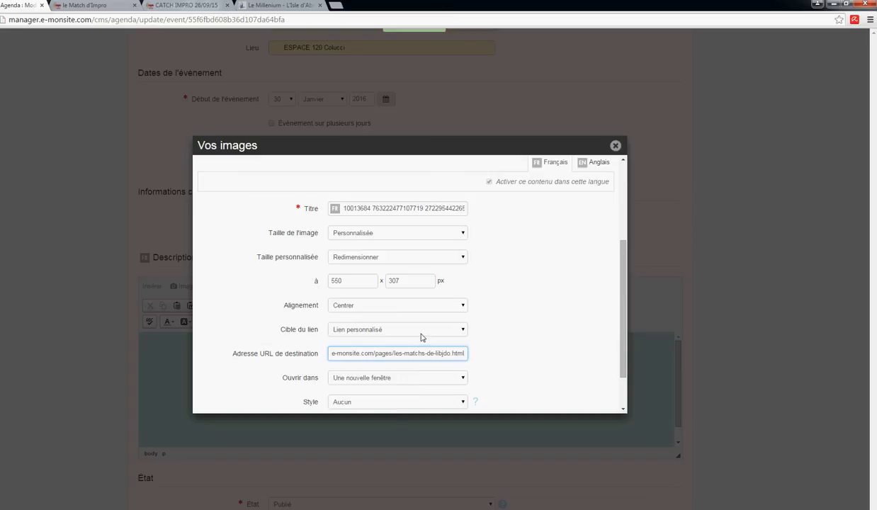
{"action": "scroll", "coordinate": [407, 328], "scroll_direction": "down", "scroll_amount": 1}
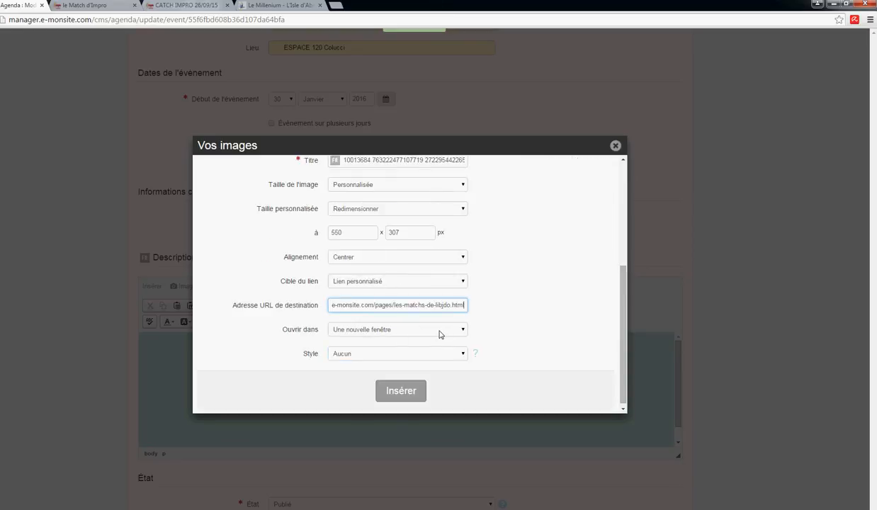
{"action": "left_click", "coordinate": [436, 333]}
{"action": "left_click", "coordinate": [390, 346]}
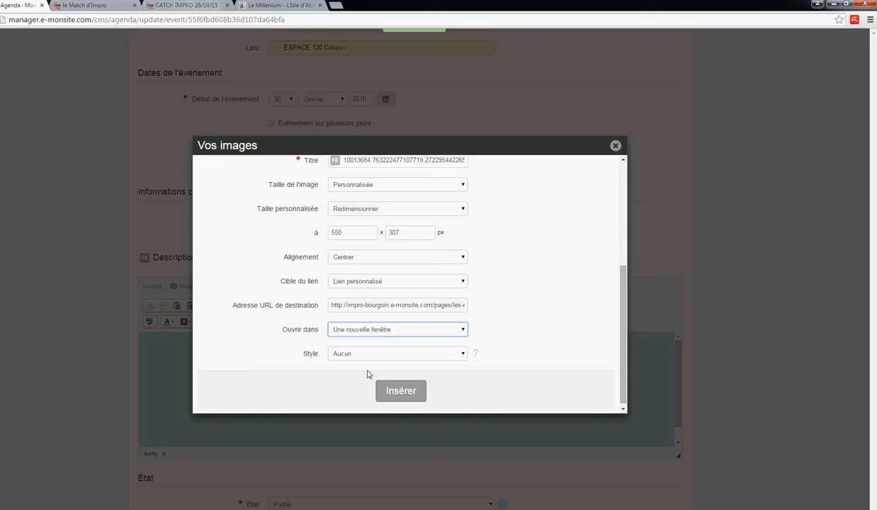
{"action": "left_click", "coordinate": [402, 389]}
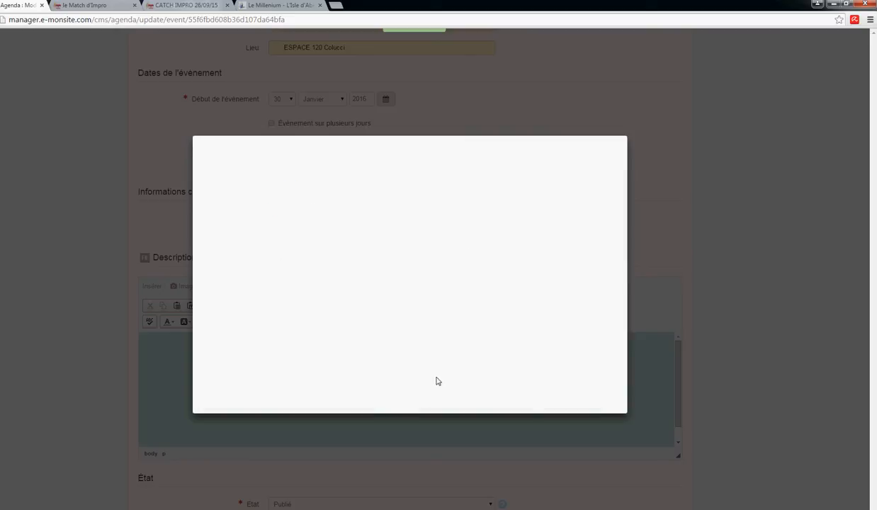
Step: In the event's search-engine optimisation settings, change the meta title to "30 janvier Match D'impro vs Rumilly"
{"action": "scroll", "coordinate": [505, 383], "scroll_direction": "down", "scroll_amount": 4}
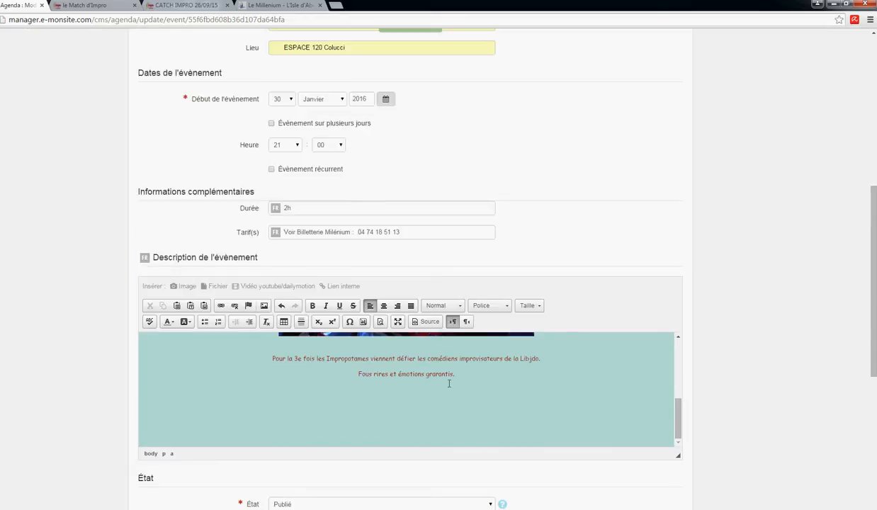
{"action": "scroll", "coordinate": [398, 305], "scroll_direction": "down", "scroll_amount": 3}
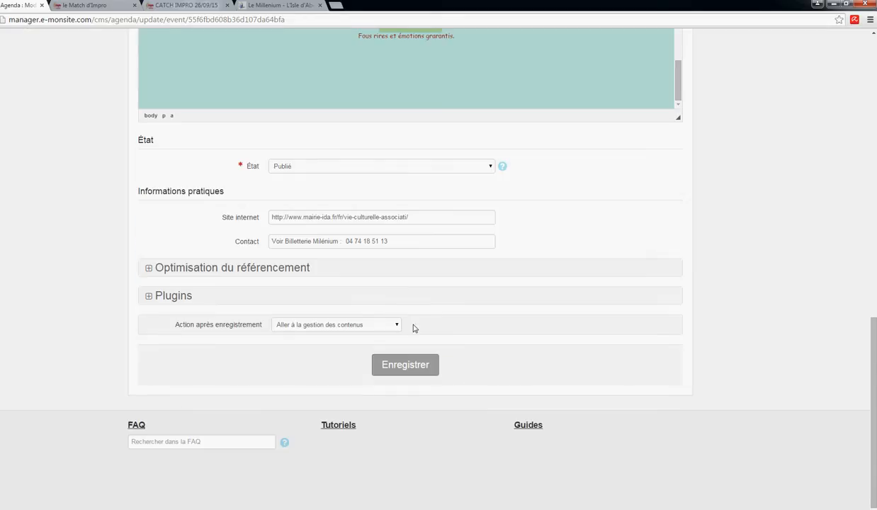
{"action": "left_click", "coordinate": [171, 272]}
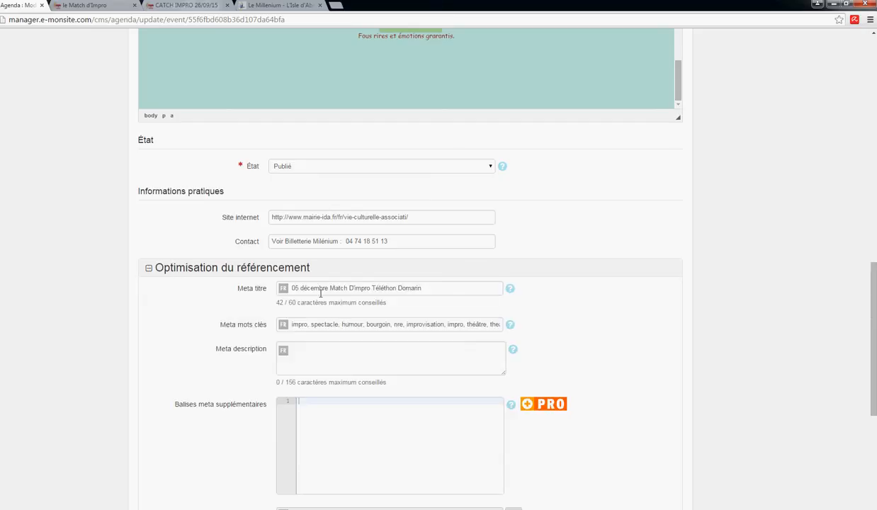
{"action": "left_click_drag", "start_coordinate": [329, 288], "coordinate": [247, 292]}
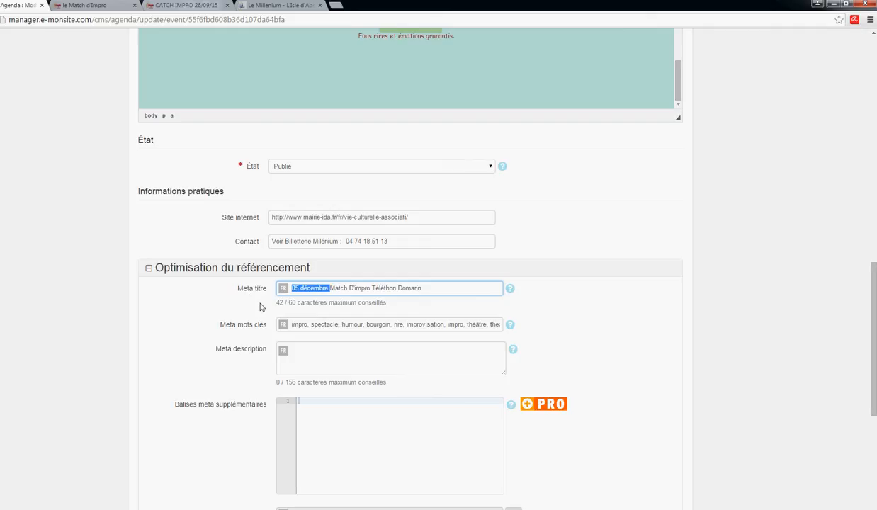
{"action": "type", "text": "30 janvie"}
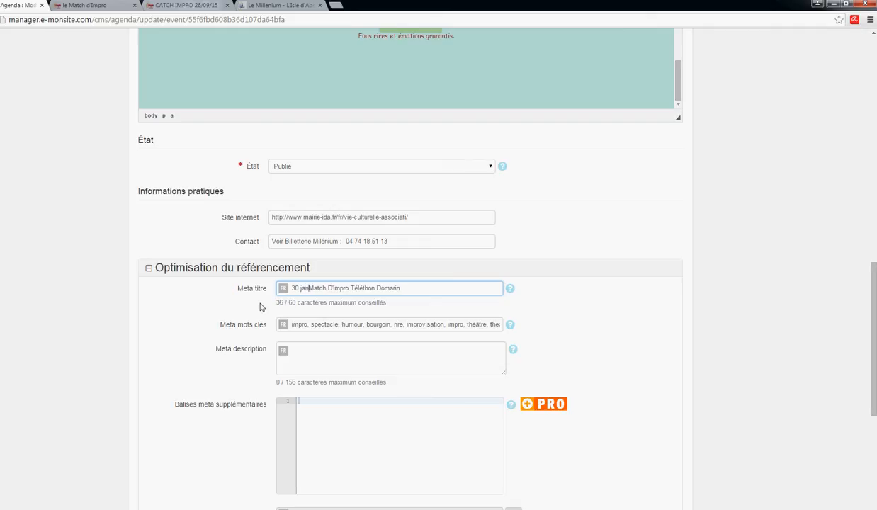
{"action": "type", "text": "r"}
{"action": "left_click_drag", "start_coordinate": [414, 287], "coordinate": [363, 286]}
{"action": "type", "text": "+"}
Step: Examine the event's meta keywords, meta description, additional meta tags and URL format
{"action": "left_click", "coordinate": [308, 326]}
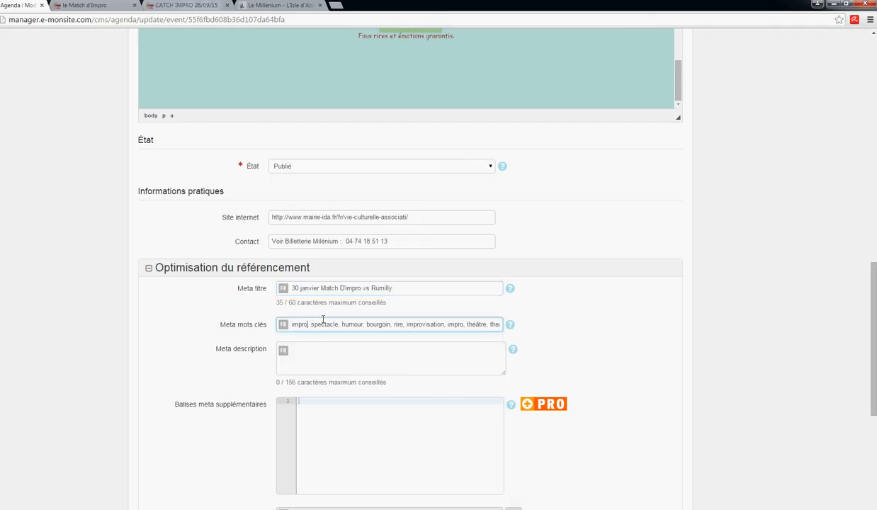
{"action": "left_click", "coordinate": [322, 321]}
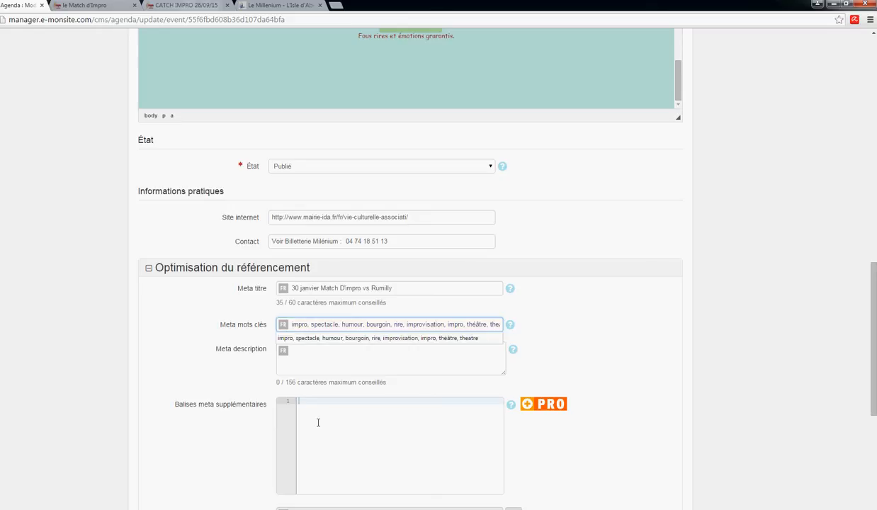
{"action": "left_click", "coordinate": [343, 362]}
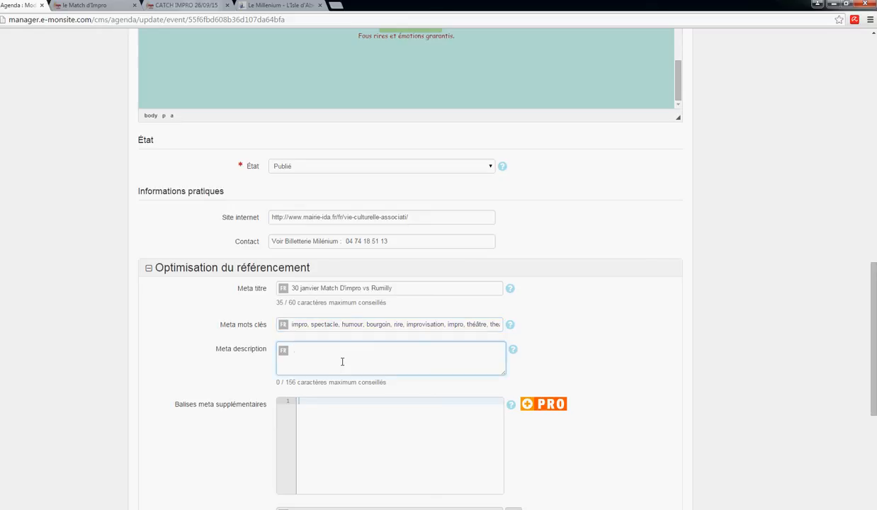
{"action": "scroll", "coordinate": [294, 352], "scroll_direction": "down", "scroll_amount": 2}
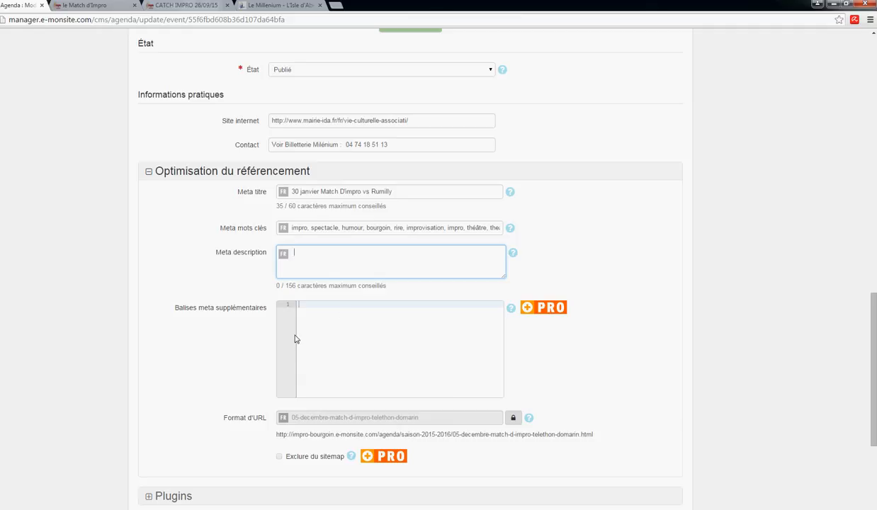
{"action": "scroll", "coordinate": [298, 305], "scroll_direction": "up", "scroll_amount": 3}
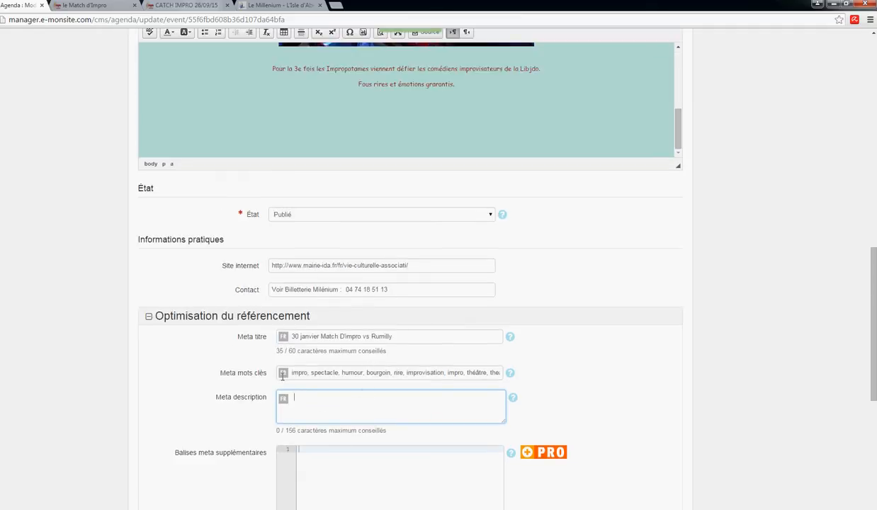
{"action": "scroll", "coordinate": [290, 380], "scroll_direction": "down", "scroll_amount": 2}
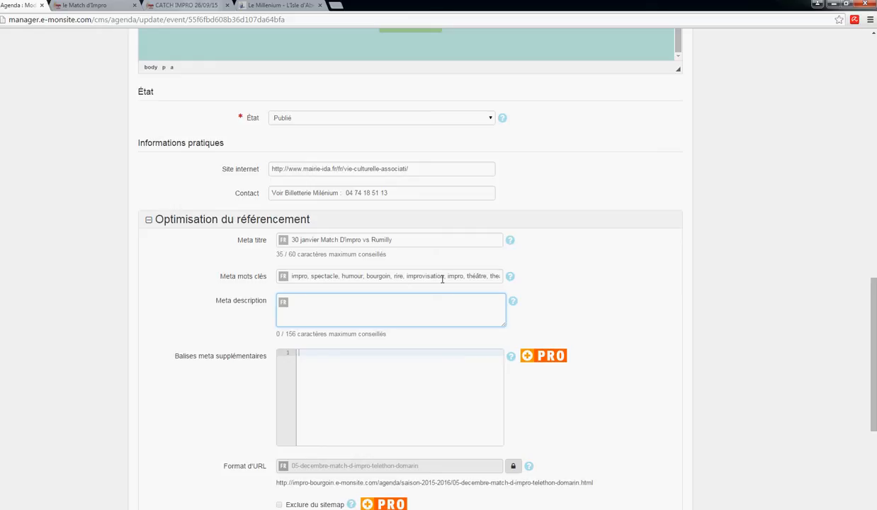
{"action": "scroll", "coordinate": [376, 294], "scroll_direction": "down", "scroll_amount": 5}
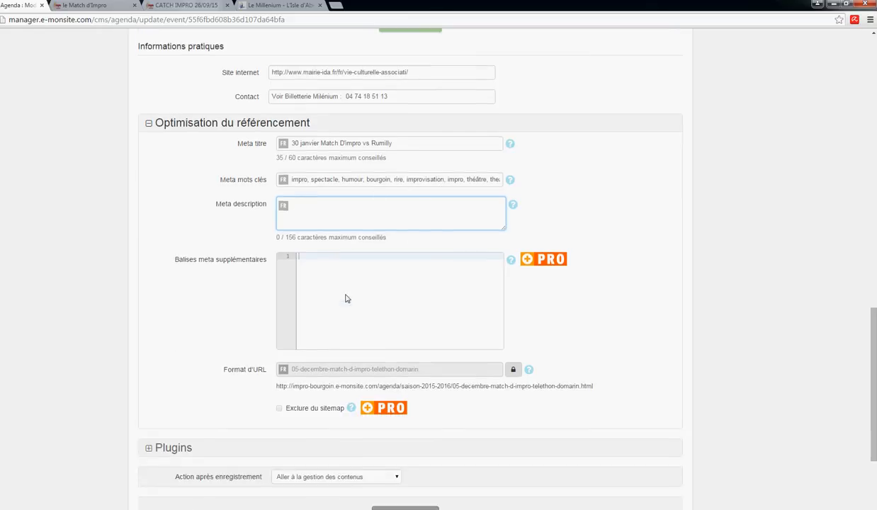
{"action": "scroll", "coordinate": [348, 304], "scroll_direction": "up", "scroll_amount": 3}
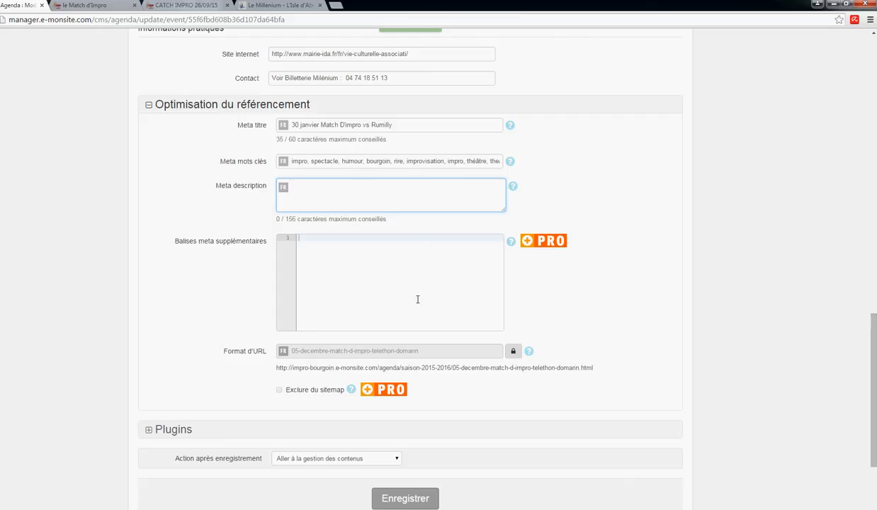
Step: Save the event and view it on the public site
{"action": "scroll", "coordinate": [380, 404], "scroll_direction": "down", "scroll_amount": 1}
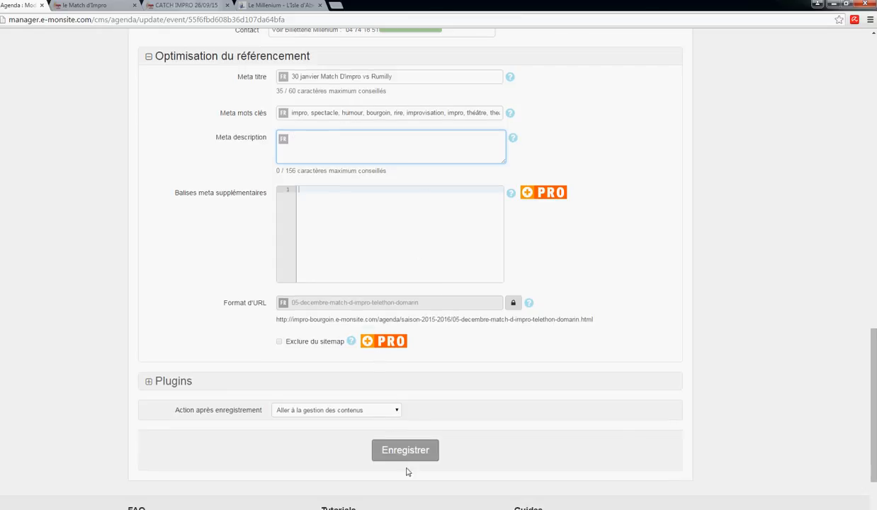
{"action": "left_click", "coordinate": [407, 452]}
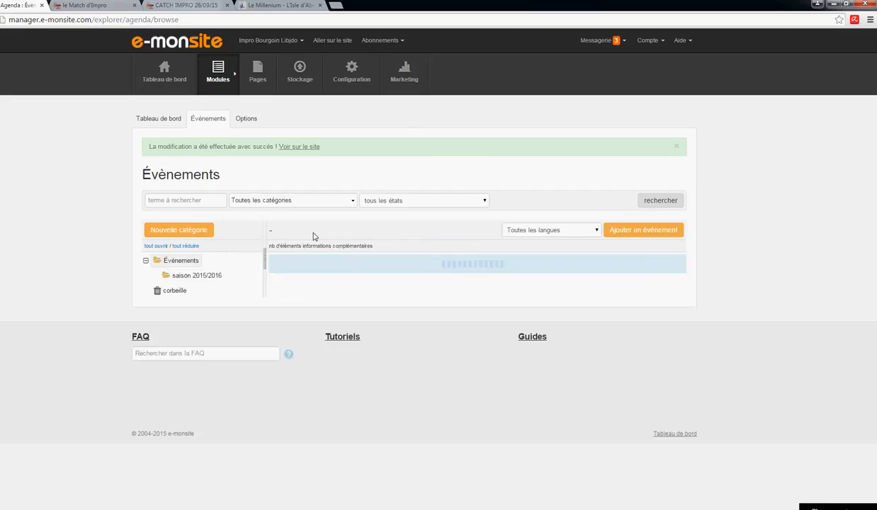
{"action": "left_click", "coordinate": [295, 148]}
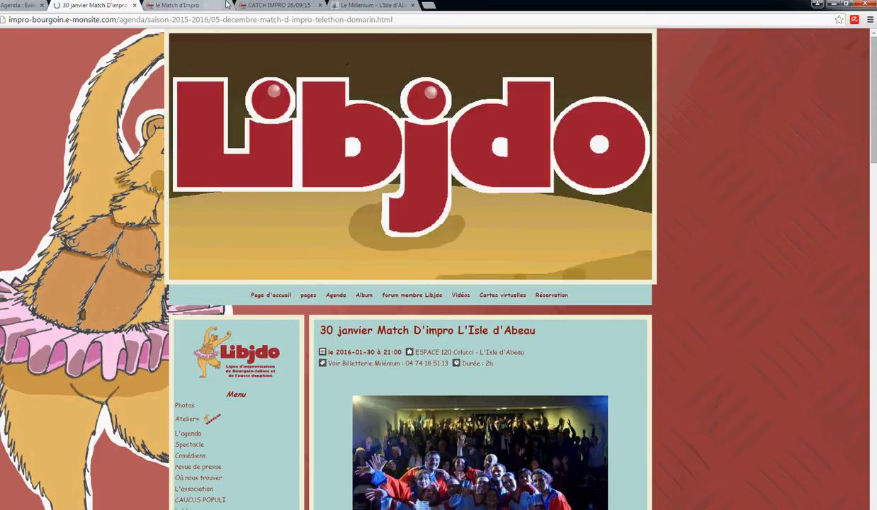
Step: Check the published 30 janvier Match D'impro L'Isle d'Abeau page and copy its web address
{"action": "left_click", "coordinate": [170, 5]}
{"action": "left_click", "coordinate": [153, 20]}
{"action": "left_click", "coordinate": [96, 5]}
{"action": "scroll", "coordinate": [428, 273], "scroll_direction": "down", "scroll_amount": 2}
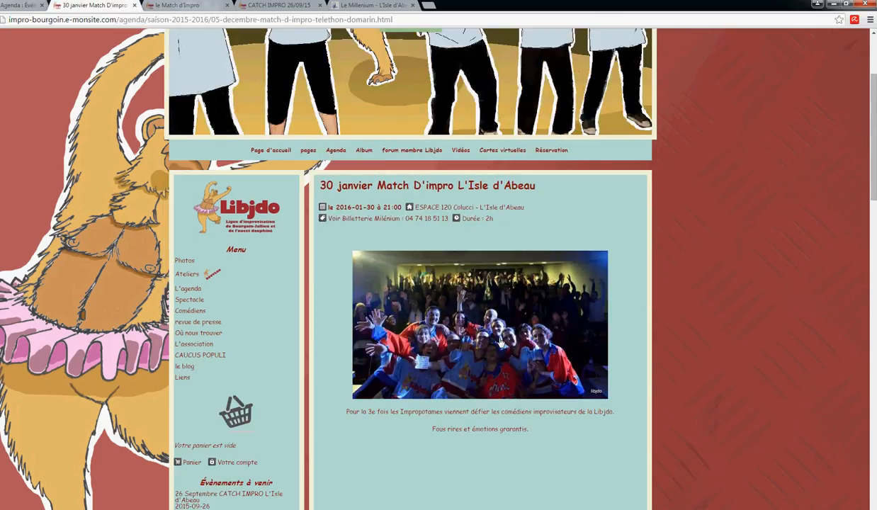
{"action": "left_click", "coordinate": [159, 19]}
{"action": "right_click", "coordinate": [164, 19]}
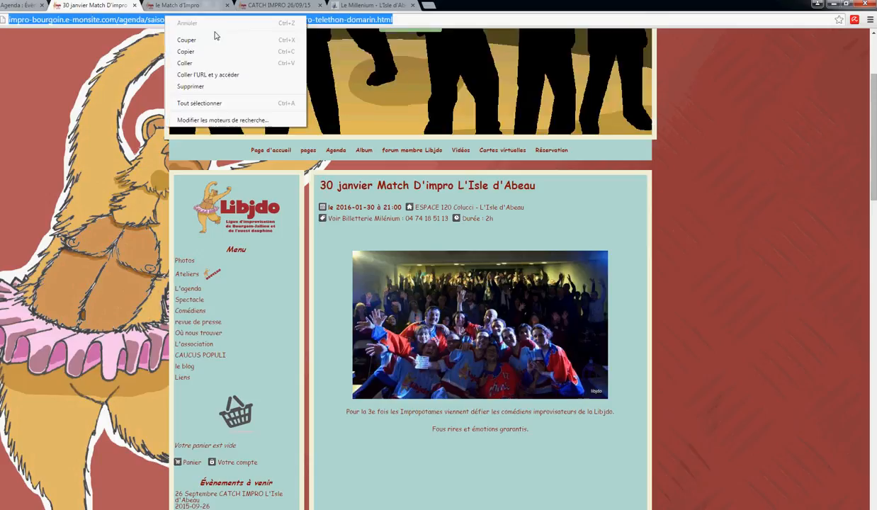
{"action": "left_click", "coordinate": [206, 51]}
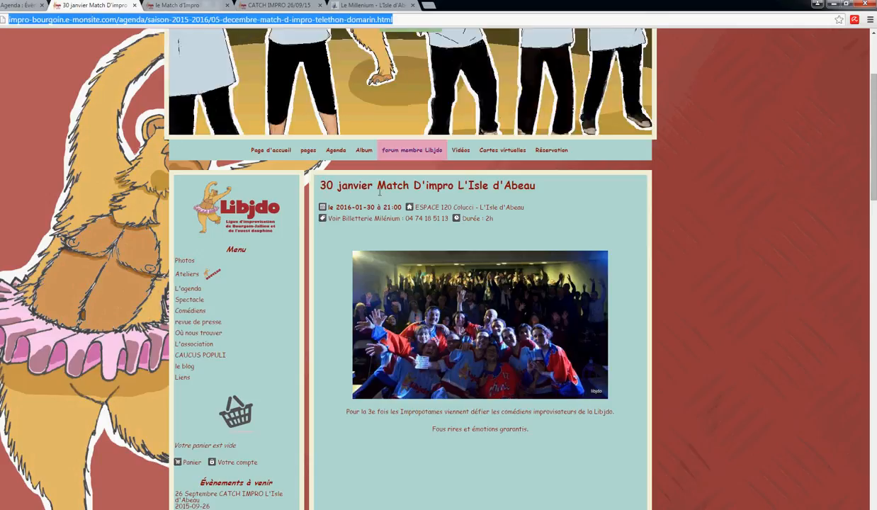
Step: Follow the event photo's link and look over the linked page about the improv matches
{"action": "left_click", "coordinate": [492, 355]}
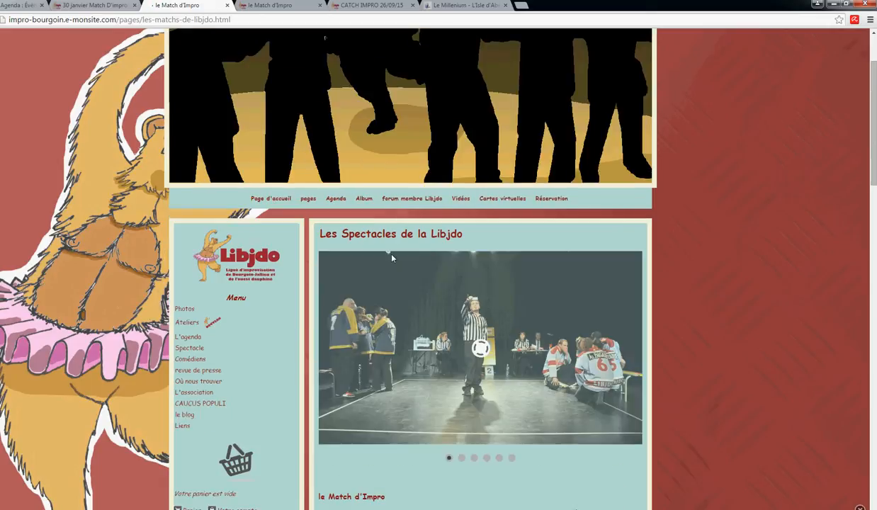
{"action": "scroll", "coordinate": [440, 289], "scroll_direction": "down", "scroll_amount": 2}
{"action": "scroll", "coordinate": [461, 269], "scroll_direction": "up", "scroll_amount": 3}
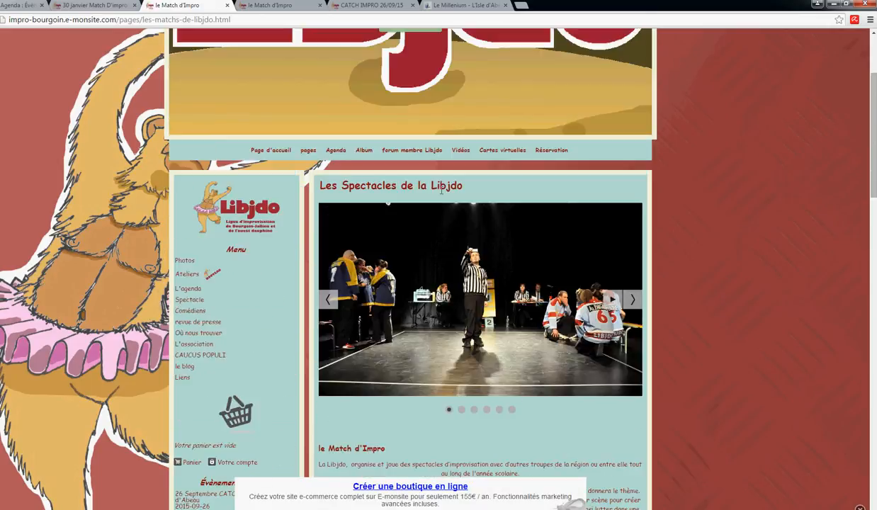
{"action": "scroll", "coordinate": [480, 247], "scroll_direction": "down", "scroll_amount": 2}
{"action": "scroll", "coordinate": [480, 246], "scroll_direction": "down", "scroll_amount": 3}
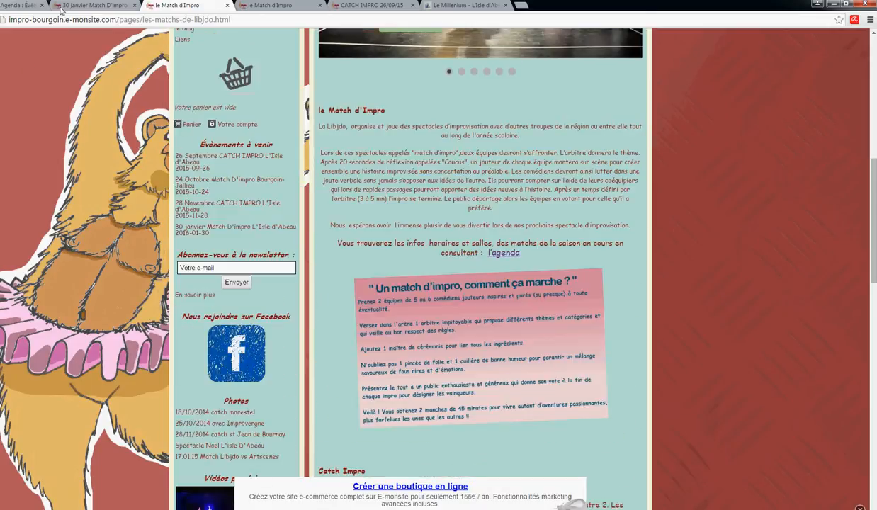
Step: Open the site's home page for editing and complete the 30/01 L'Isle D'Abeau match entry with the opponent "Rumilly"
{"action": "left_click", "coordinate": [21, 7]}
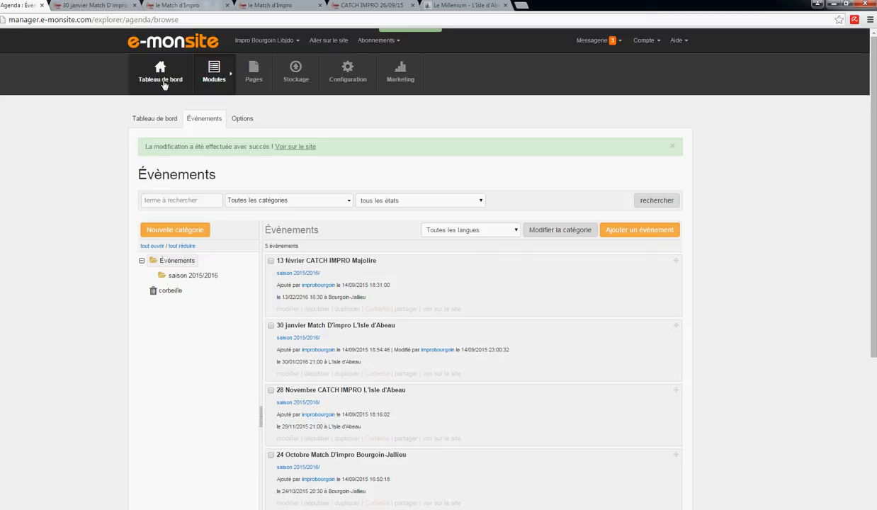
{"action": "left_click", "coordinate": [248, 79]}
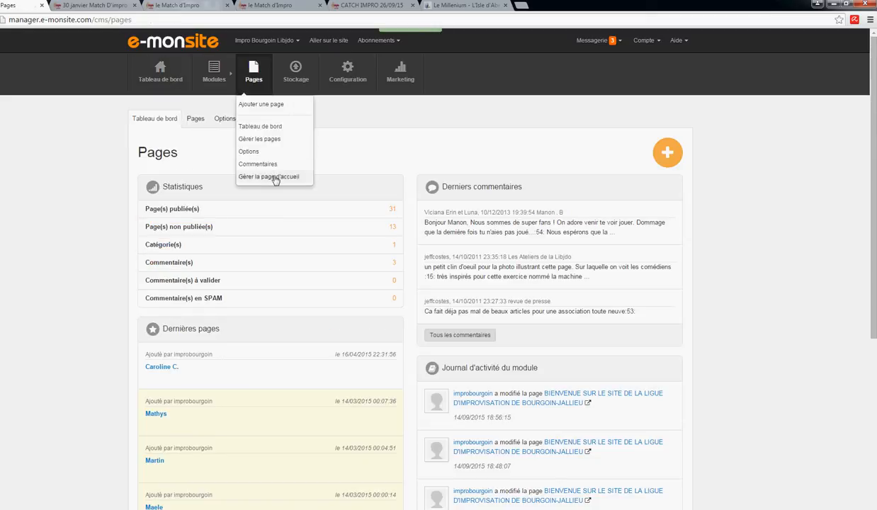
{"action": "left_click", "coordinate": [272, 177]}
{"action": "scroll", "coordinate": [276, 265], "scroll_direction": "down", "scroll_amount": 2}
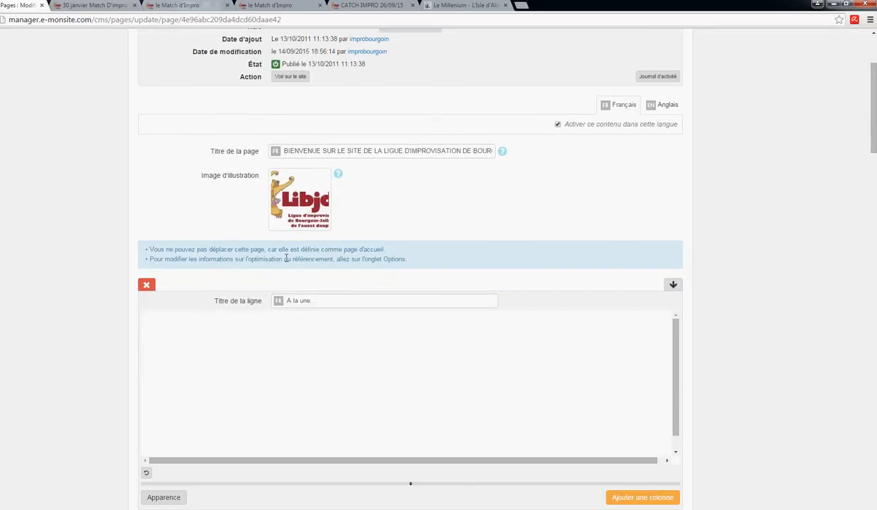
{"action": "scroll", "coordinate": [391, 356], "scroll_direction": "down", "scroll_amount": 10}
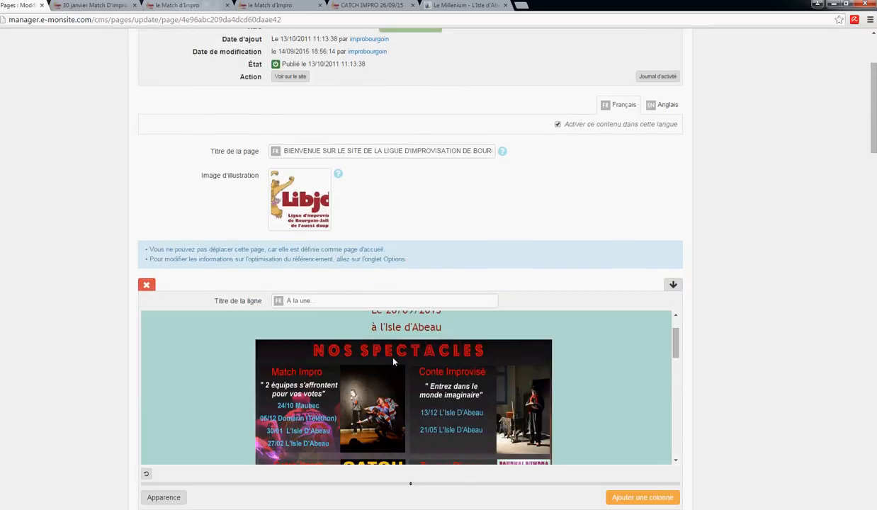
{"action": "scroll", "coordinate": [269, 398], "scroll_direction": "up", "scroll_amount": 1}
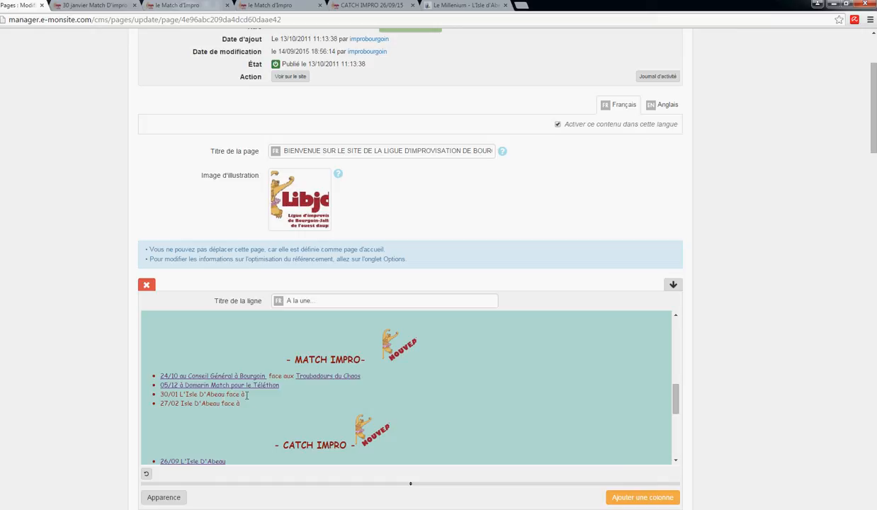
{"action": "left_click", "coordinate": [249, 397]}
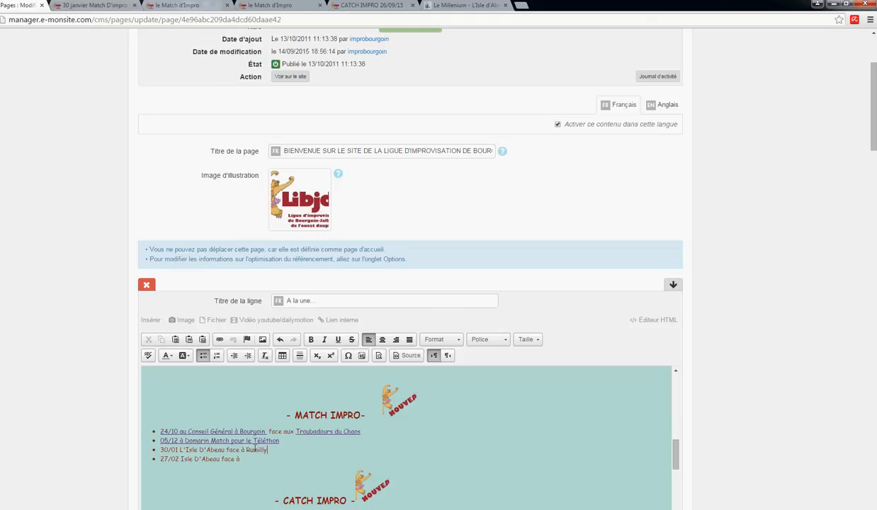
Step: Start a link on the text "30/01 L'Isle D'Abeau", paste the copied event address as its URL and check the pasted address
{"action": "left_click_drag", "start_coordinate": [226, 450], "coordinate": [160, 450]}
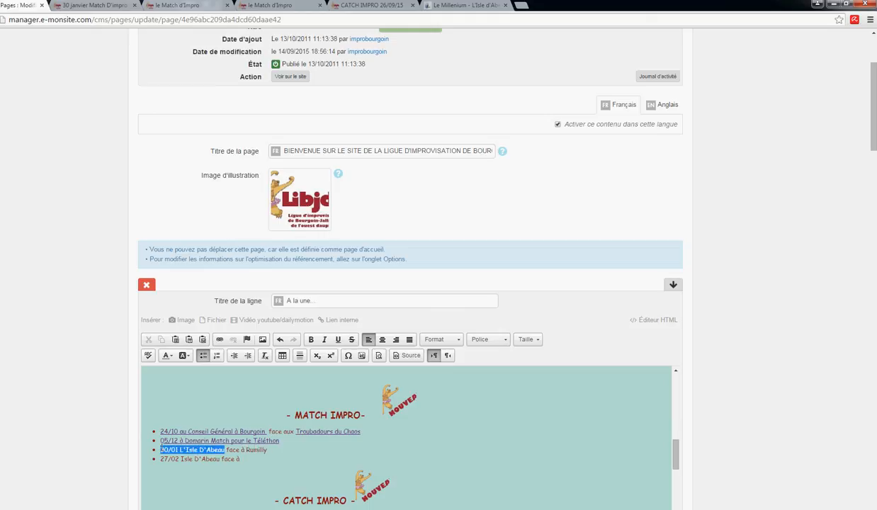
{"action": "left_click", "coordinate": [220, 341]}
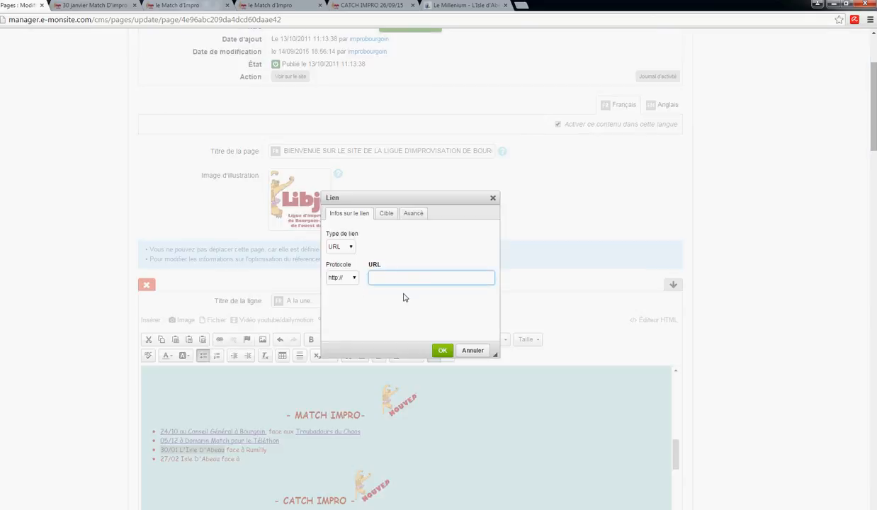
{"action": "right_click", "coordinate": [393, 278]}
{"action": "left_click", "coordinate": [415, 333]}
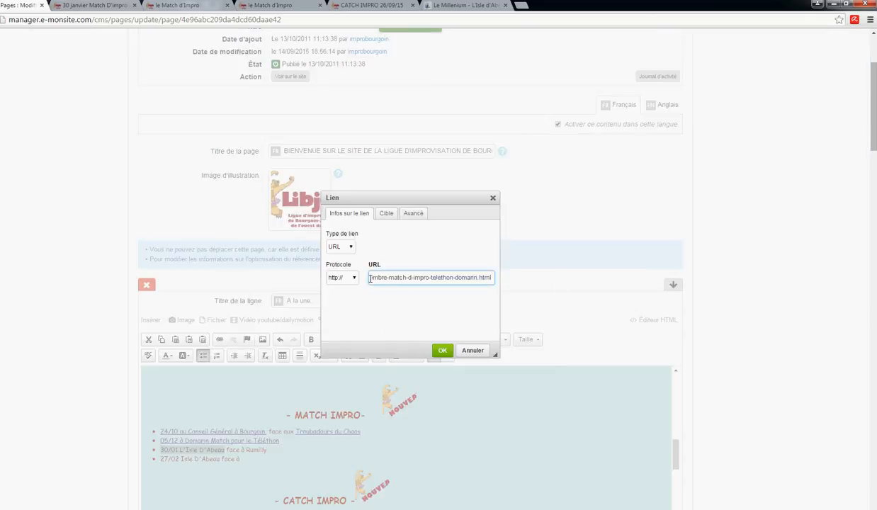
{"action": "left_click_drag", "start_coordinate": [372, 277], "coordinate": [497, 278]}
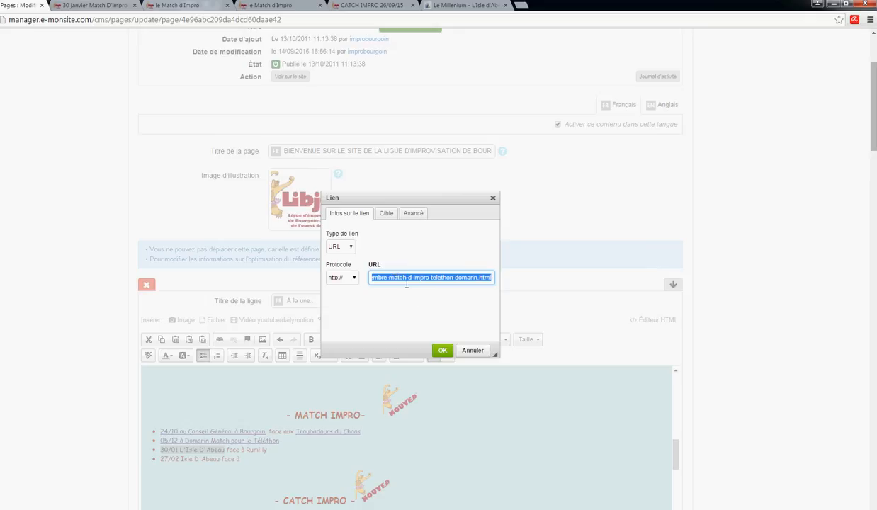
{"action": "key", "text": "Left"}
{"action": "key", "text": "Left"}
{"action": "key", "text": "Left"}
{"action": "key", "text": "Left"}
{"action": "key", "text": "Left"}
{"action": "key", "text": "Left"}
{"action": "key", "text": "Left"}
{"action": "key", "text": "Left"}
{"action": "key", "text": "Left"}
{"action": "key", "text": "Left"}
{"action": "key", "text": "Left"}
{"action": "key", "text": "Left"}
{"action": "key", "text": "Left"}
{"action": "key", "text": "Left"}
{"action": "key", "text": "Left"}
{"action": "key", "text": "Left"}
{"action": "key", "text": "Left"}
{"action": "key", "text": "Left"}
{"action": "key", "text": "Left"}
{"action": "key", "text": "Left"}
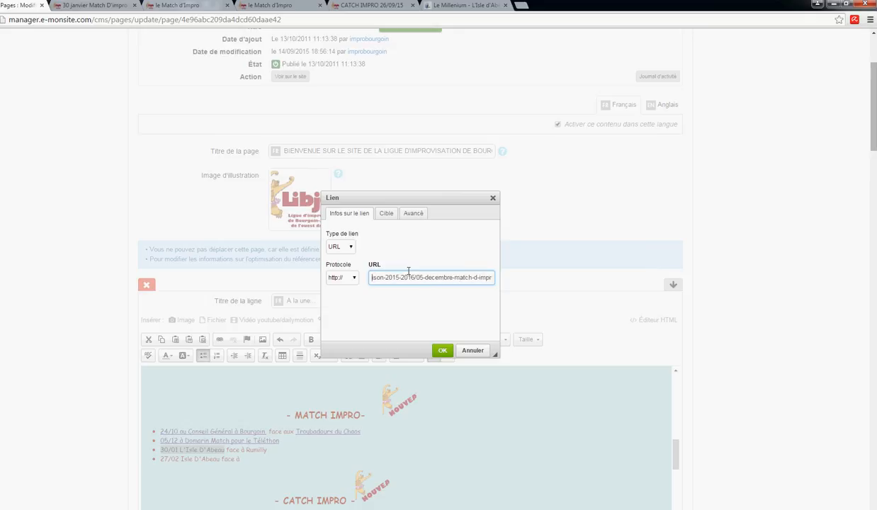
{"action": "key", "text": "Left"}
{"action": "key", "text": "Left"}
{"action": "key", "text": "Left"}
{"action": "key", "text": "Left"}
Step: Set the 30/01 link's target to a new window (_blank) and apply the link
{"action": "left_click", "coordinate": [386, 214]}
{"action": "left_click", "coordinate": [350, 245]}
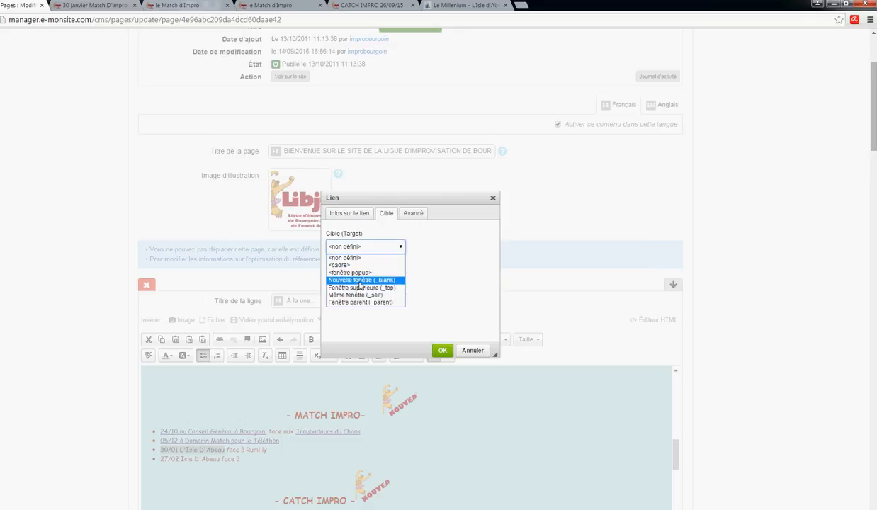
{"action": "left_click", "coordinate": [359, 281]}
{"action": "left_click", "coordinate": [439, 351]}
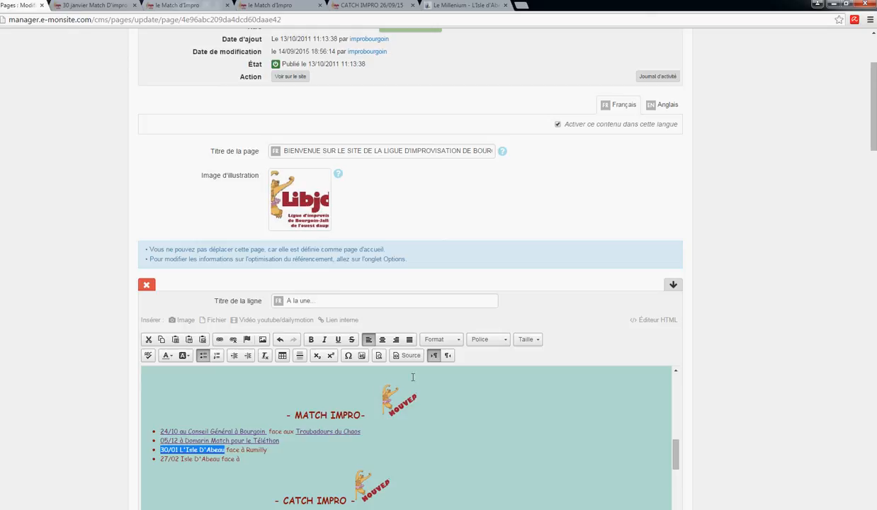
{"action": "left_click", "coordinate": [264, 473]}
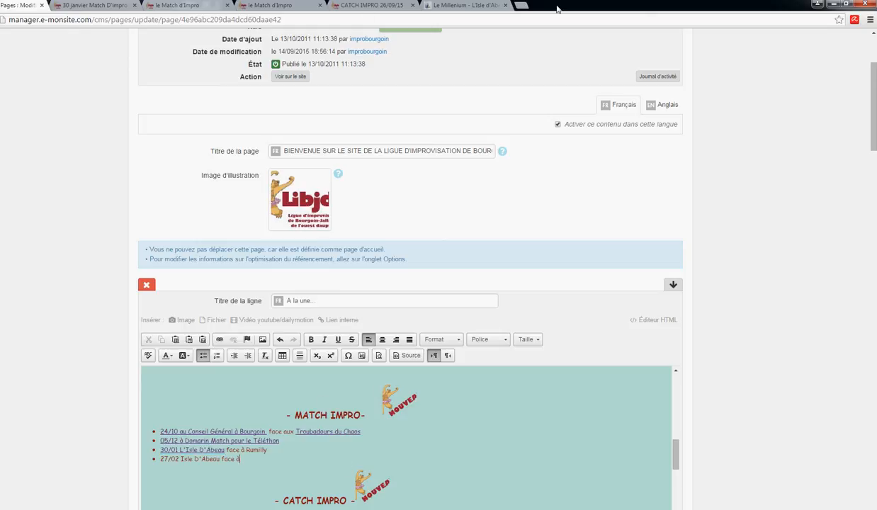
Step: Search the web in a new tab for "imppropotames rumilly"
{"action": "left_click", "coordinate": [522, 6]}
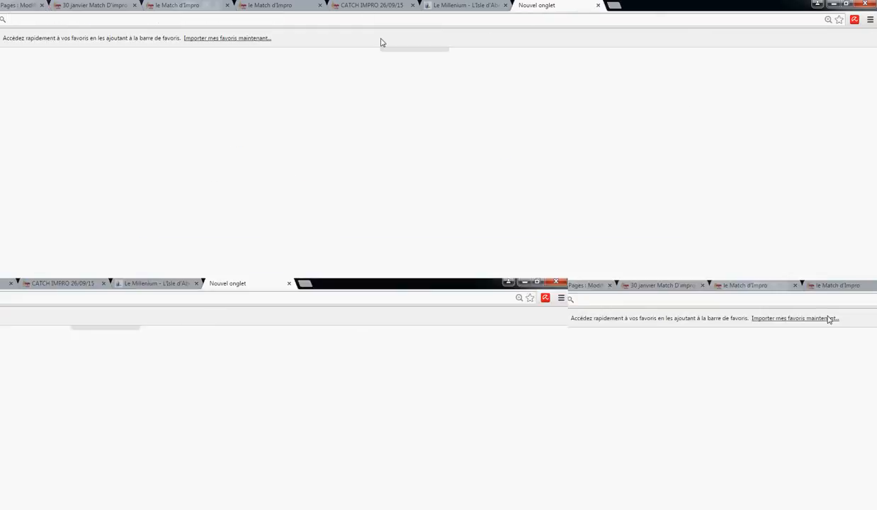
{"action": "left_click", "coordinate": [263, 203]}
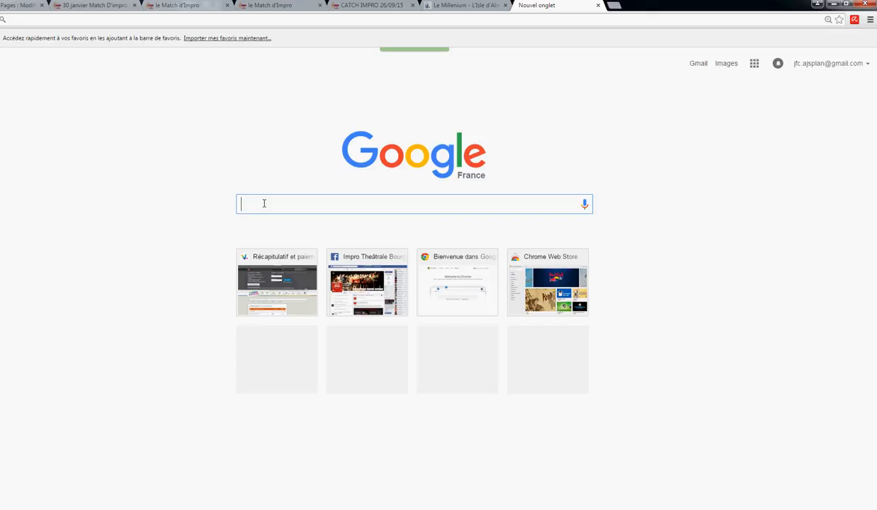
{"action": "type", "text": "imp"}
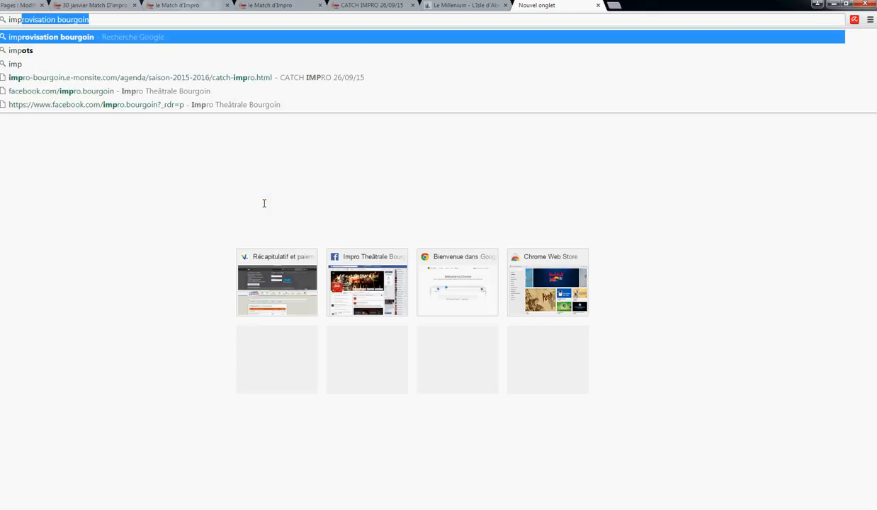
{"action": "type", "text": "propotam"}
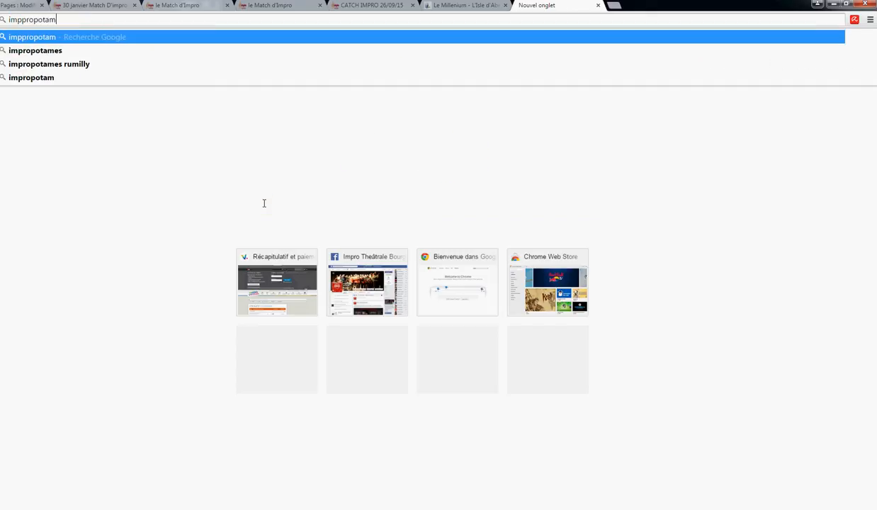
{"action": "type", "text": "es rumill"}
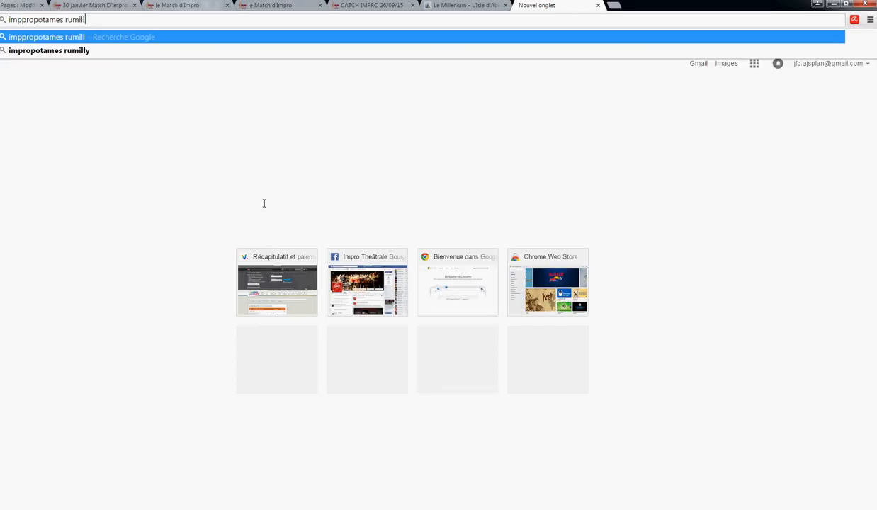
{"action": "type", "text": "y"}
{"action": "key", "text": "Return"}
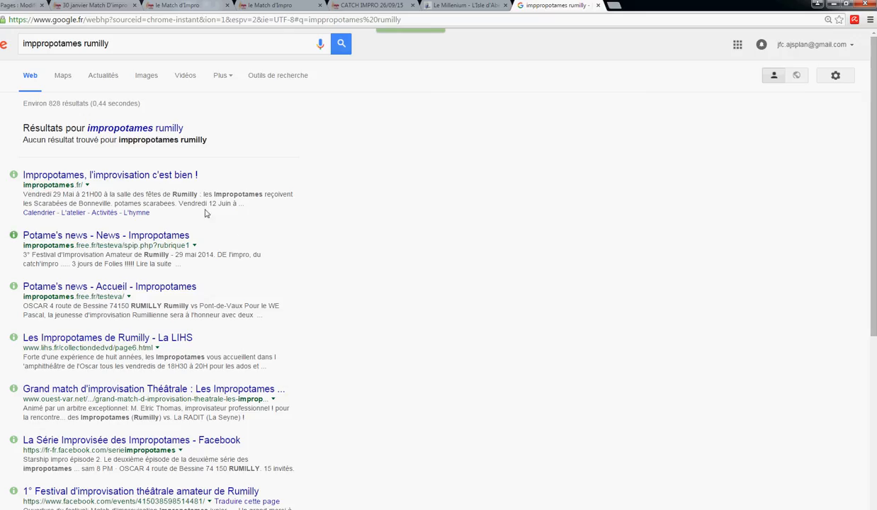
Step: Open the Impropotames website from the search results and copy its address
{"action": "left_click", "coordinate": [103, 179]}
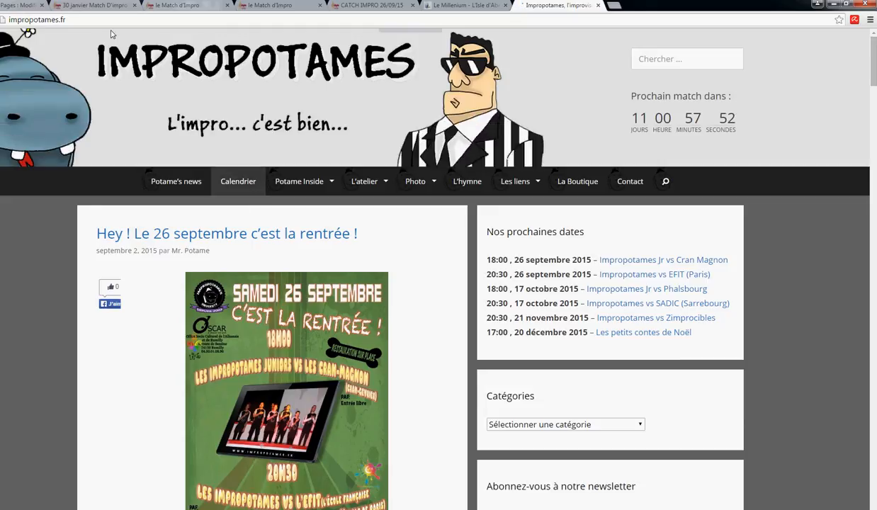
{"action": "right_click", "coordinate": [94, 19]}
{"action": "left_click", "coordinate": [117, 64]}
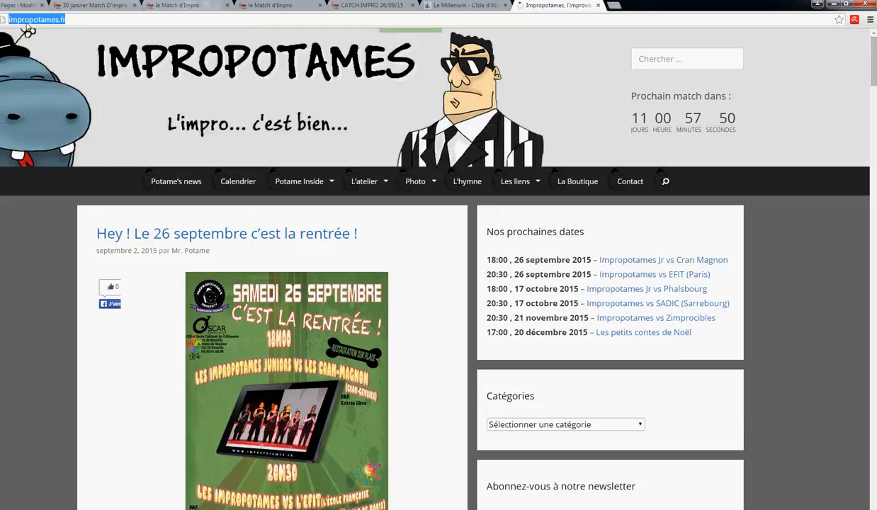
Step: Back on the home page editor, link the word "Rumilly" in the 30/01 entry to impropotames.fr/, opening in a new window (_blank)
{"action": "left_click", "coordinate": [22, 5]}
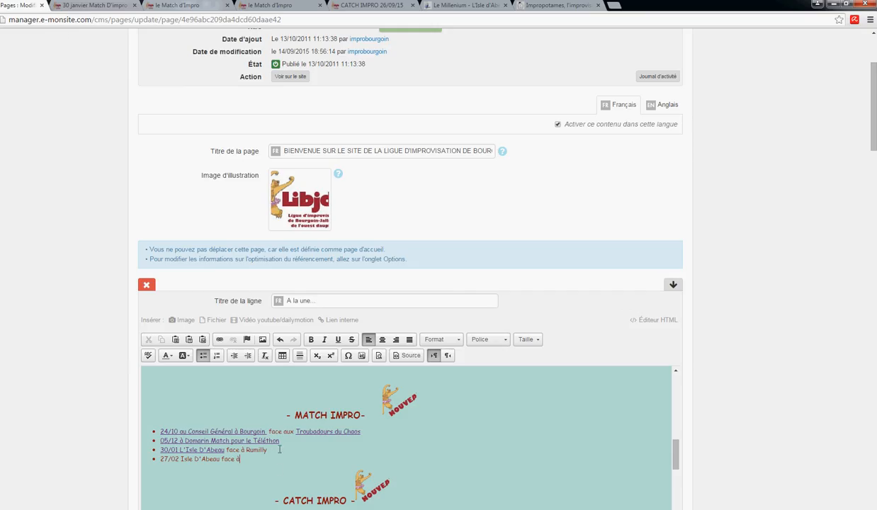
{"action": "double_click", "coordinate": [256, 449]}
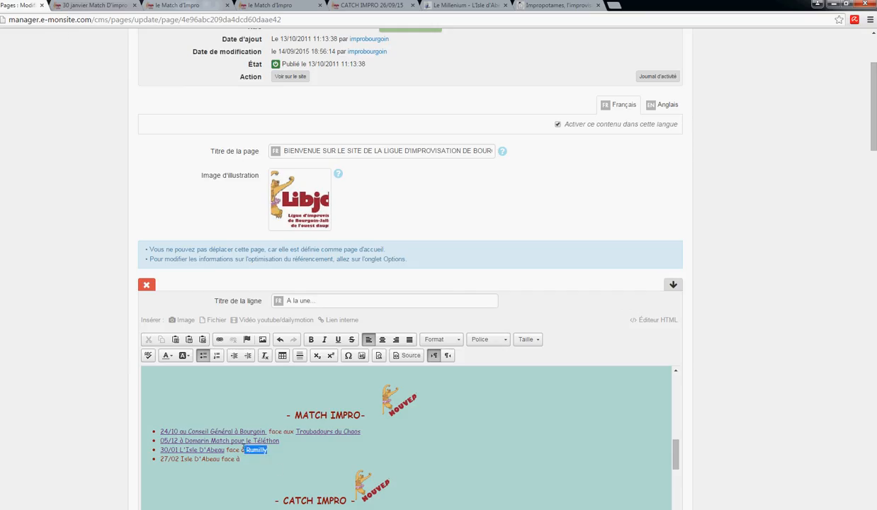
{"action": "left_click", "coordinate": [220, 340]}
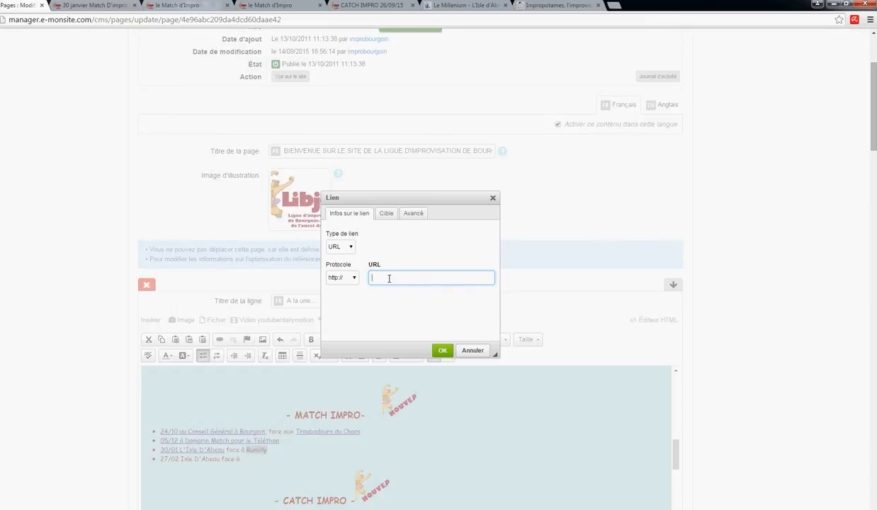
{"action": "type", "text": "impropotames.fr/"}
{"action": "left_click", "coordinate": [385, 213]}
{"action": "left_click", "coordinate": [347, 247]}
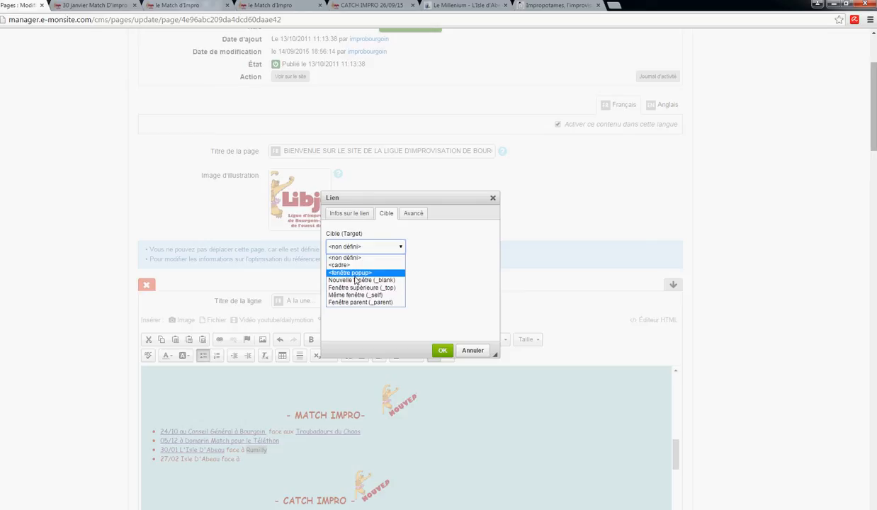
{"action": "left_click", "coordinate": [365, 280]}
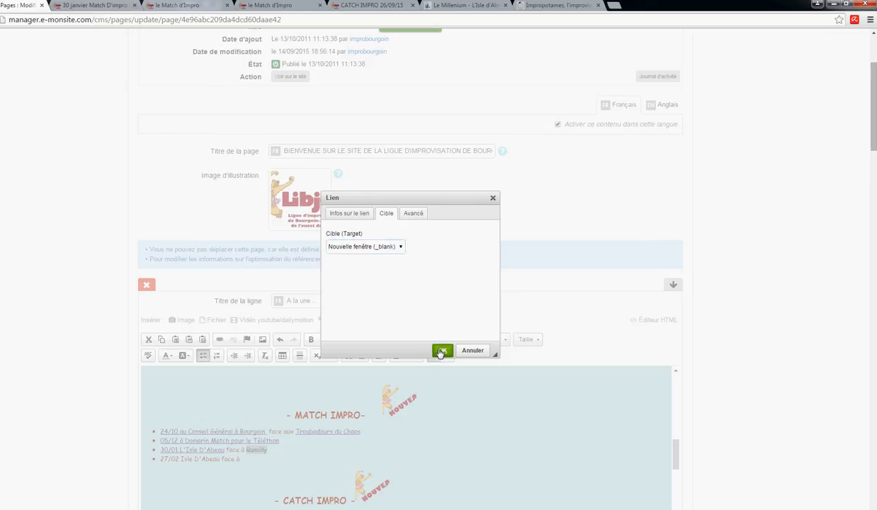
{"action": "left_click", "coordinate": [441, 350]}
{"action": "left_click", "coordinate": [406, 445]}
{"action": "scroll", "coordinate": [370, 433], "scroll_direction": "down", "scroll_amount": 2}
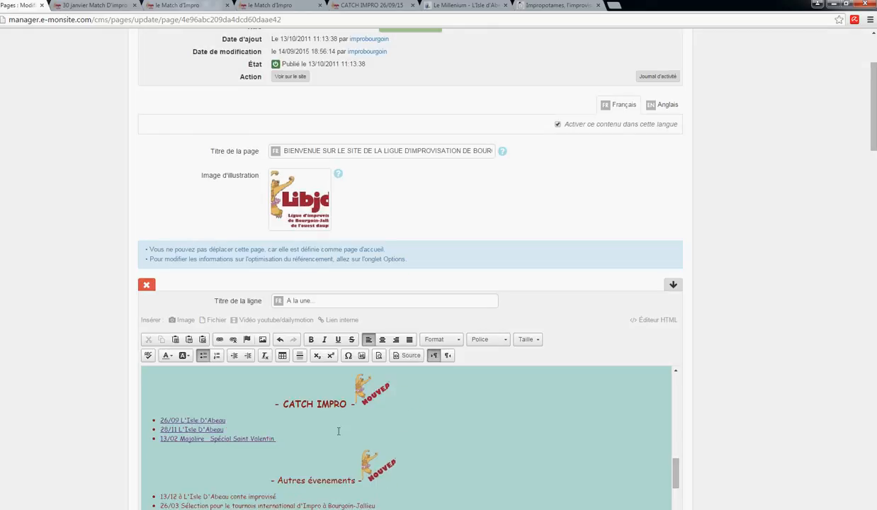
{"action": "scroll", "coordinate": [229, 432], "scroll_direction": "up", "scroll_amount": 2}
{"action": "scroll", "coordinate": [352, 422], "scroll_direction": "down", "scroll_amount": 10}
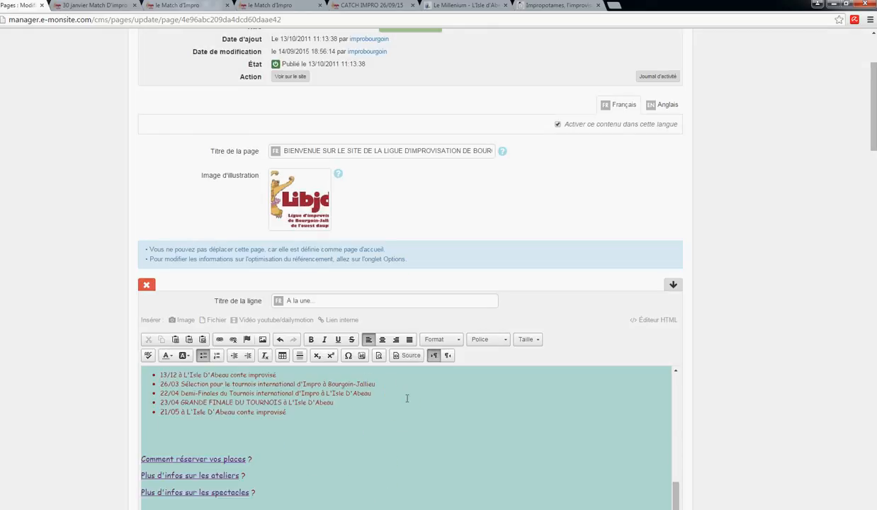
Step: Save the home page changes and open the updated page on the public site
{"action": "scroll", "coordinate": [374, 438], "scroll_direction": "down", "scroll_amount": 15}
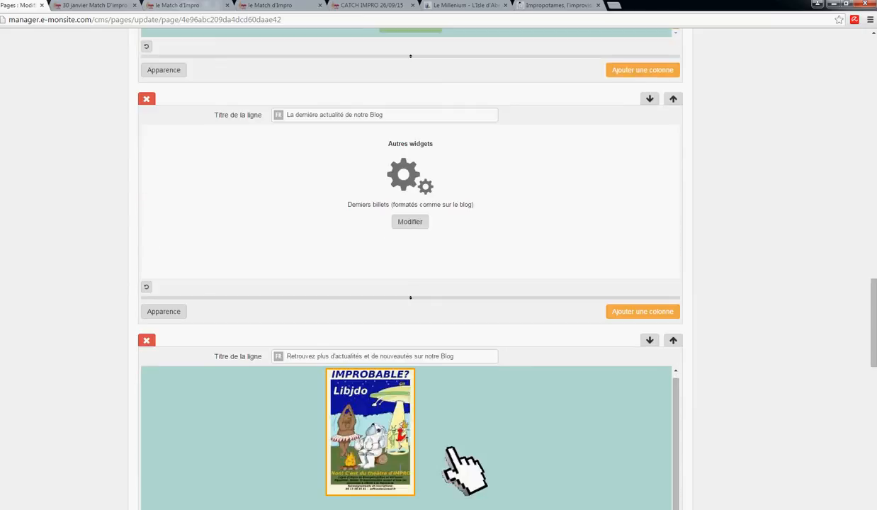
{"action": "left_click", "coordinate": [403, 368]}
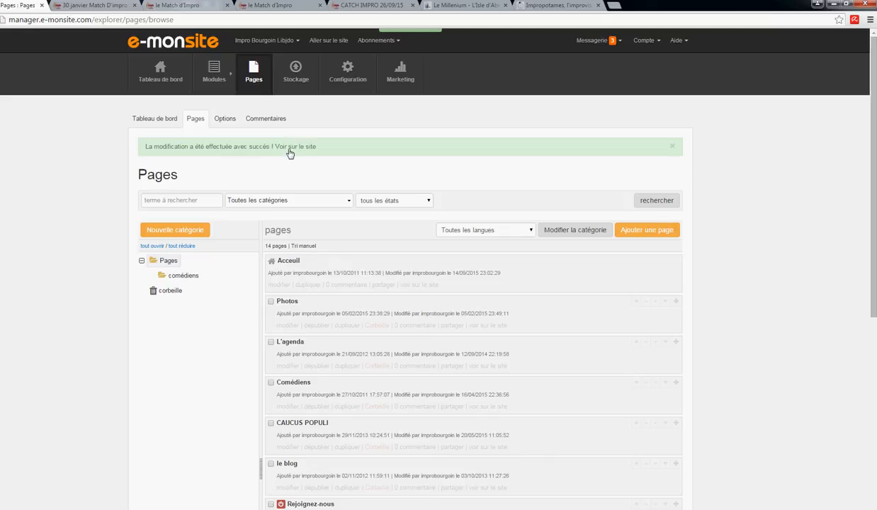
{"action": "left_click", "coordinate": [292, 148]}
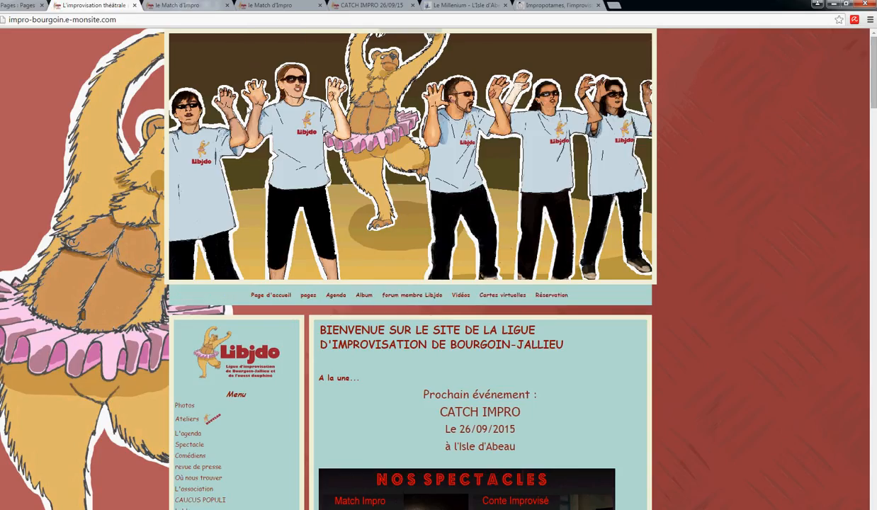
Step: Test the "Rumilly" link in the 30/01 entry under Match Impro and close the website it opens
{"action": "scroll", "coordinate": [366, 309], "scroll_direction": "down", "scroll_amount": 8}
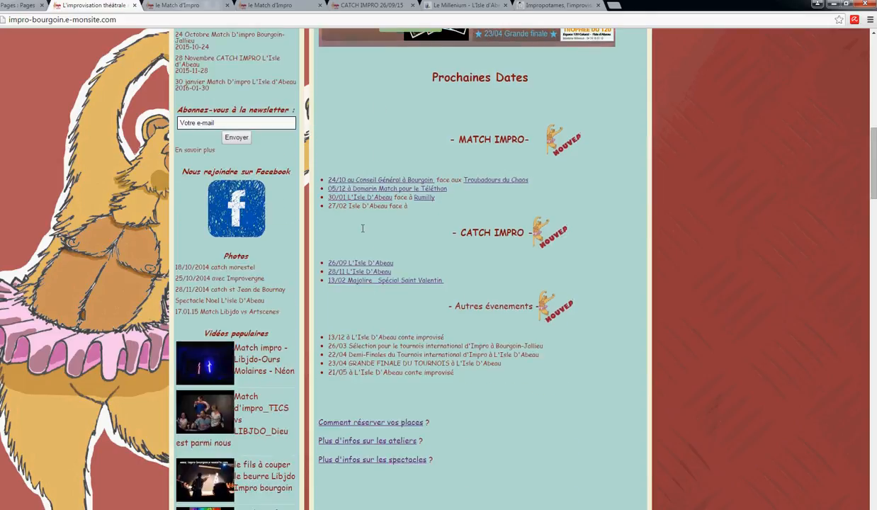
{"action": "left_click", "coordinate": [421, 201]}
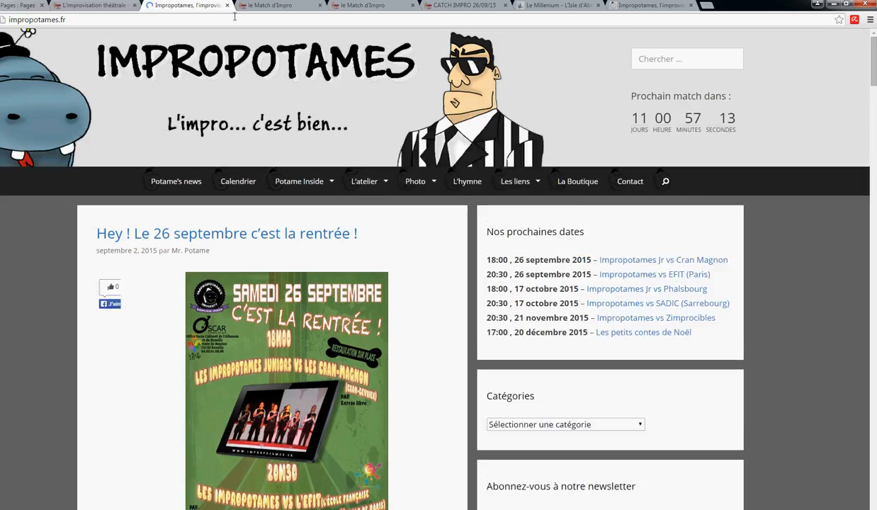
{"action": "left_click", "coordinate": [226, 5]}
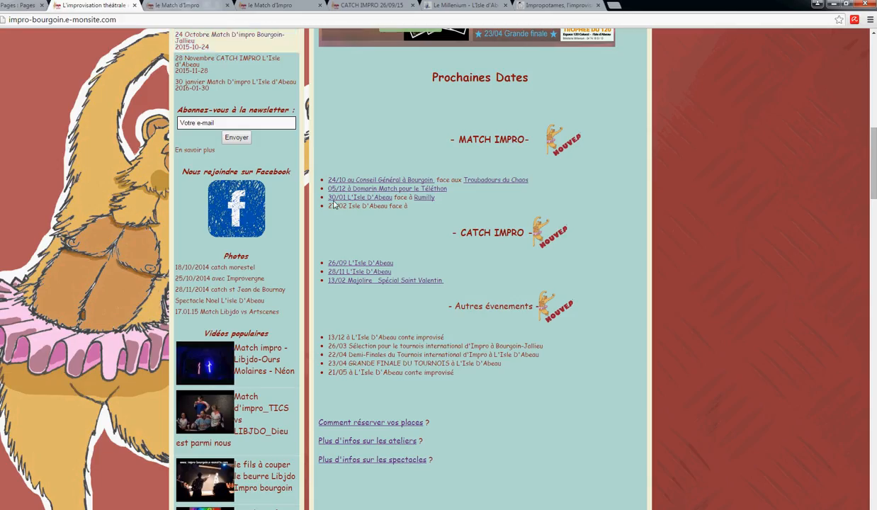
Step: Test the "30/01 L'Isle D'Abeau" link and review the event page's title, date, venue, photo and description
{"action": "left_click", "coordinate": [348, 199]}
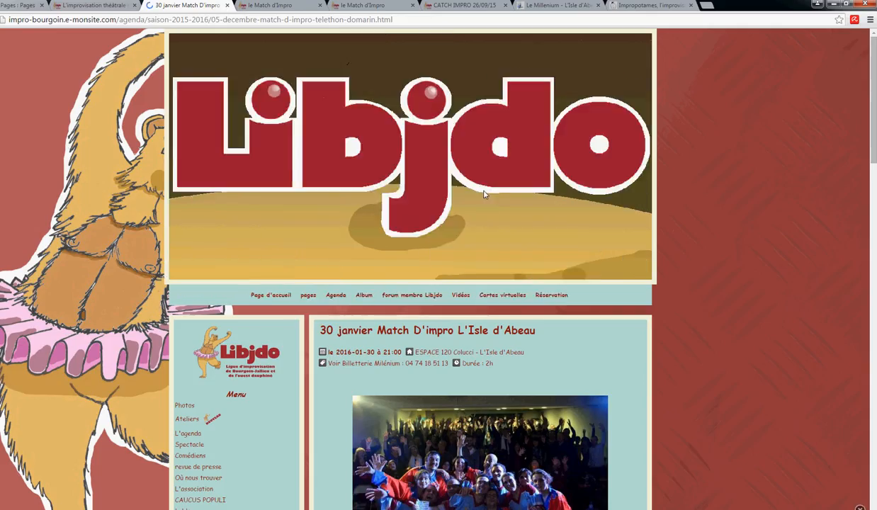
{"action": "scroll", "coordinate": [448, 197], "scroll_direction": "down", "scroll_amount": 3}
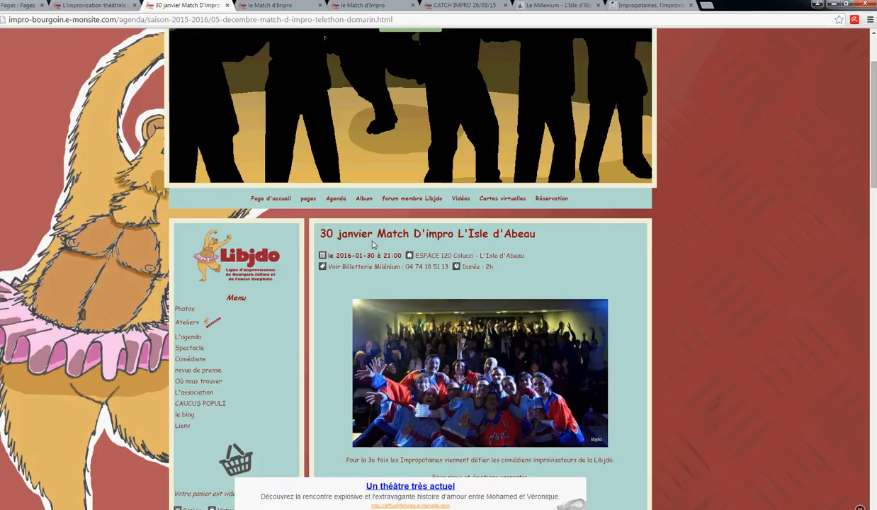
{"action": "scroll", "coordinate": [442, 329], "scroll_direction": "down", "scroll_amount": 2}
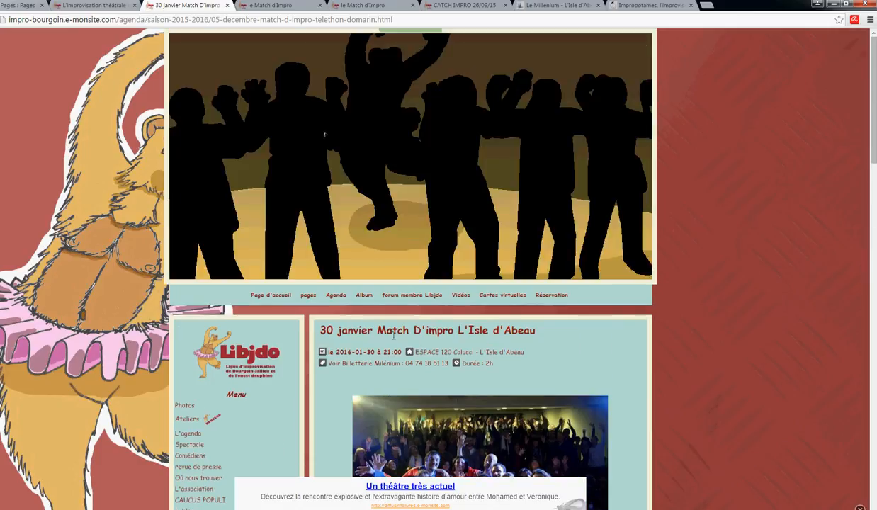
{"action": "scroll", "coordinate": [429, 294], "scroll_direction": "down", "scroll_amount": 5}
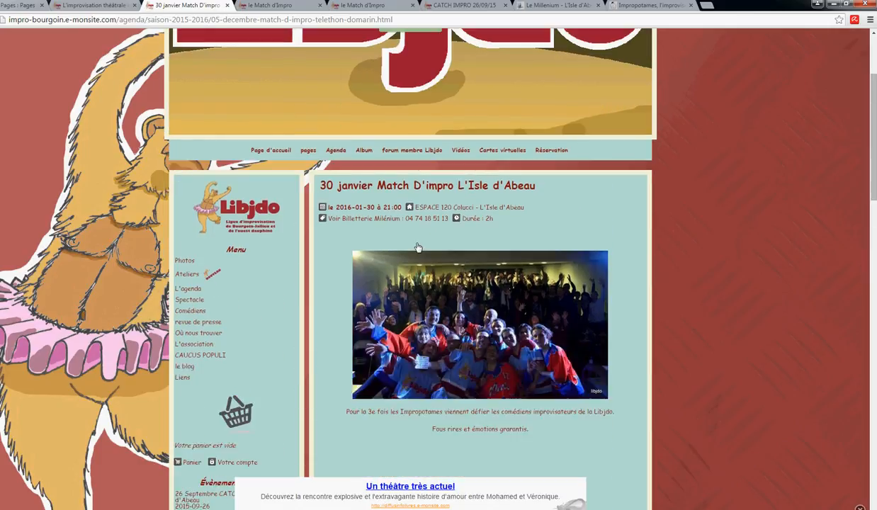
{"action": "scroll", "coordinate": [531, 354], "scroll_direction": "up", "scroll_amount": 2}
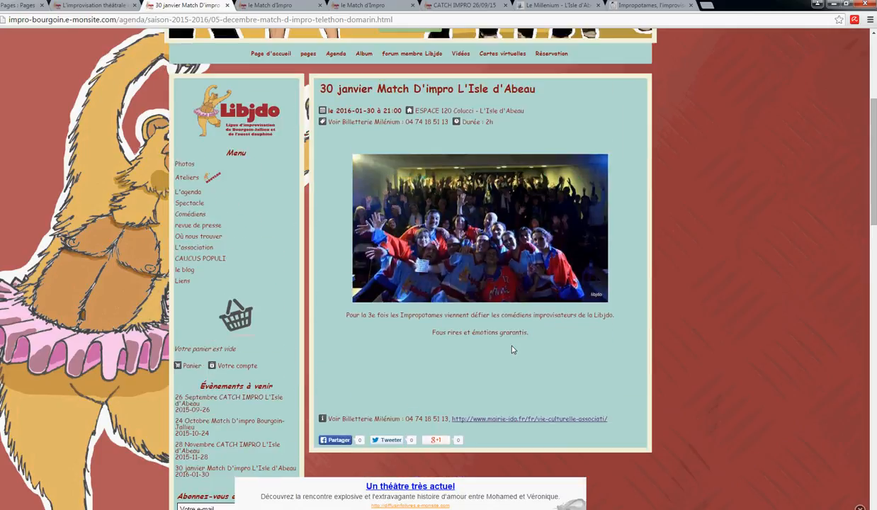